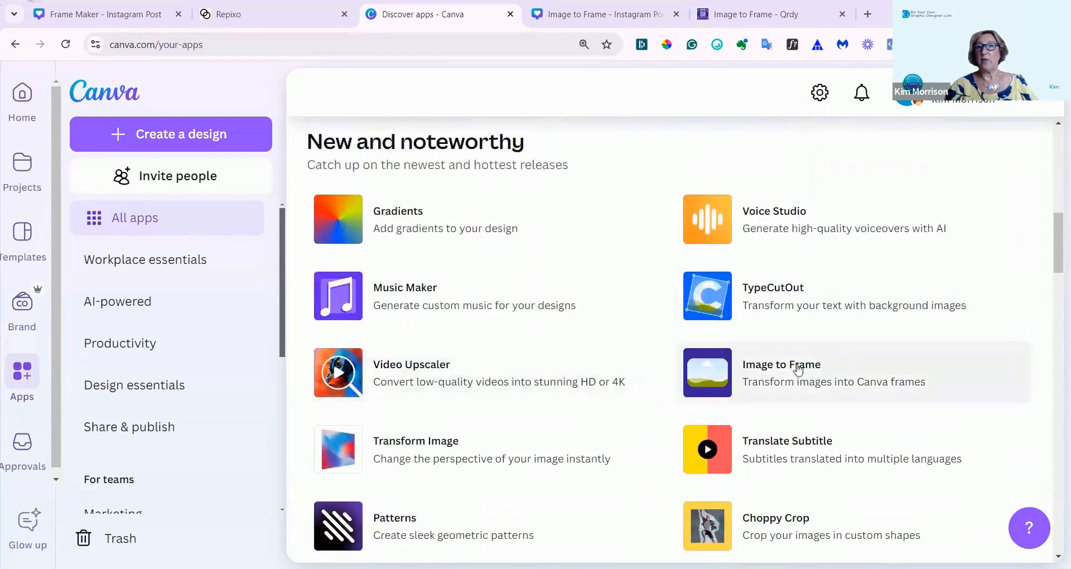
Look through the apps directory for Frame Maker, switch to the open Frame Maker design and hide the home sidebar.
scroll(585, 379, "down", 10)
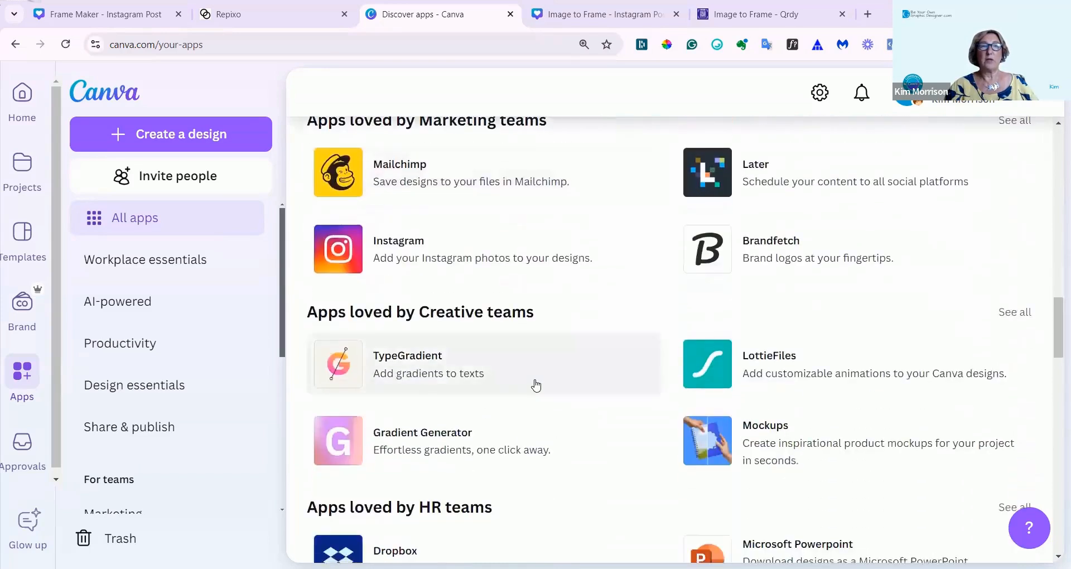
scroll(533, 382, "down", 4)
scroll(494, 394, "down", 3)
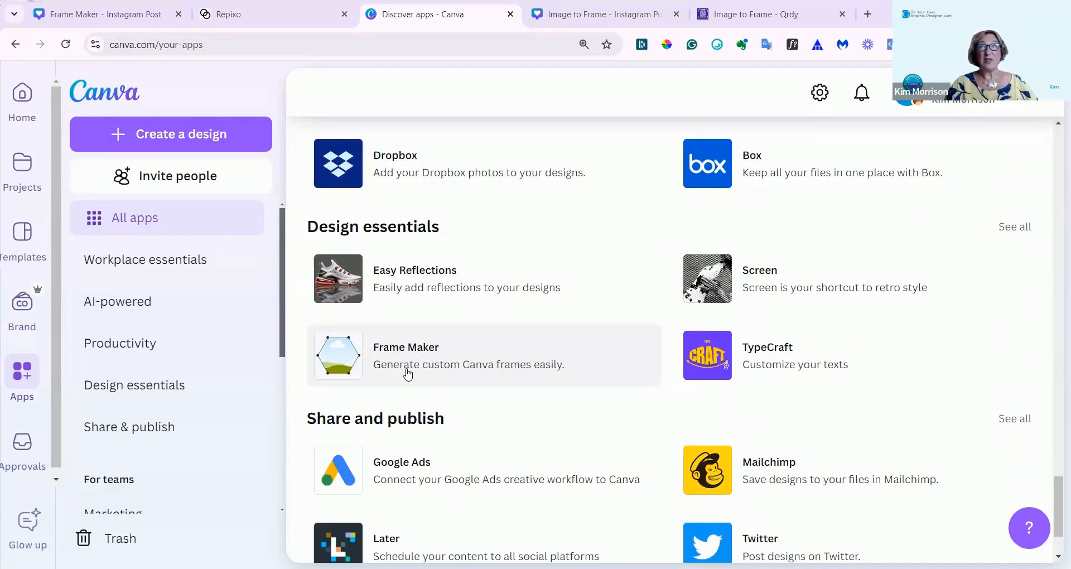
left_click(82, 14)
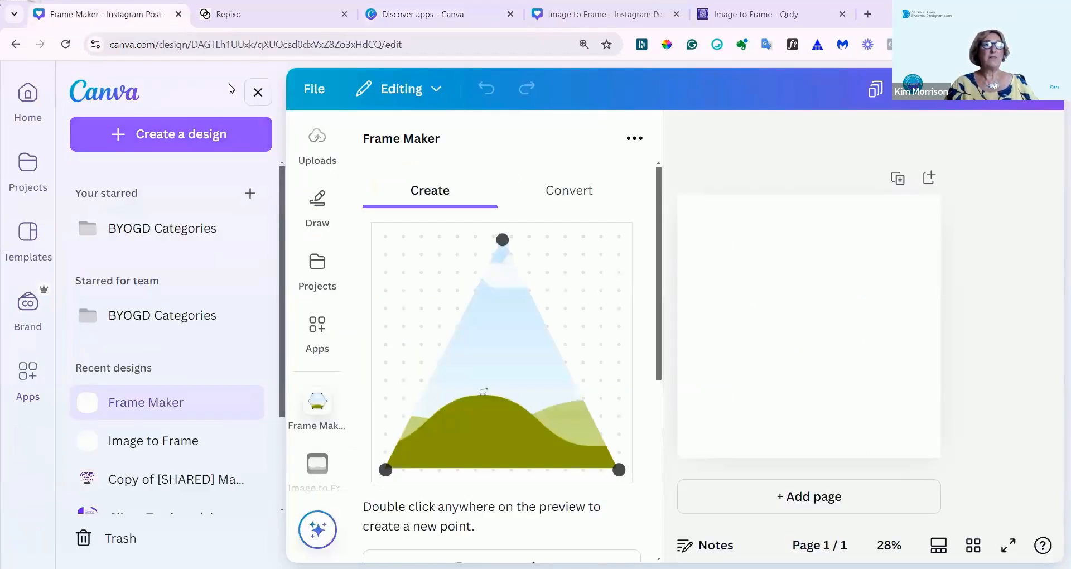
left_click(254, 93)
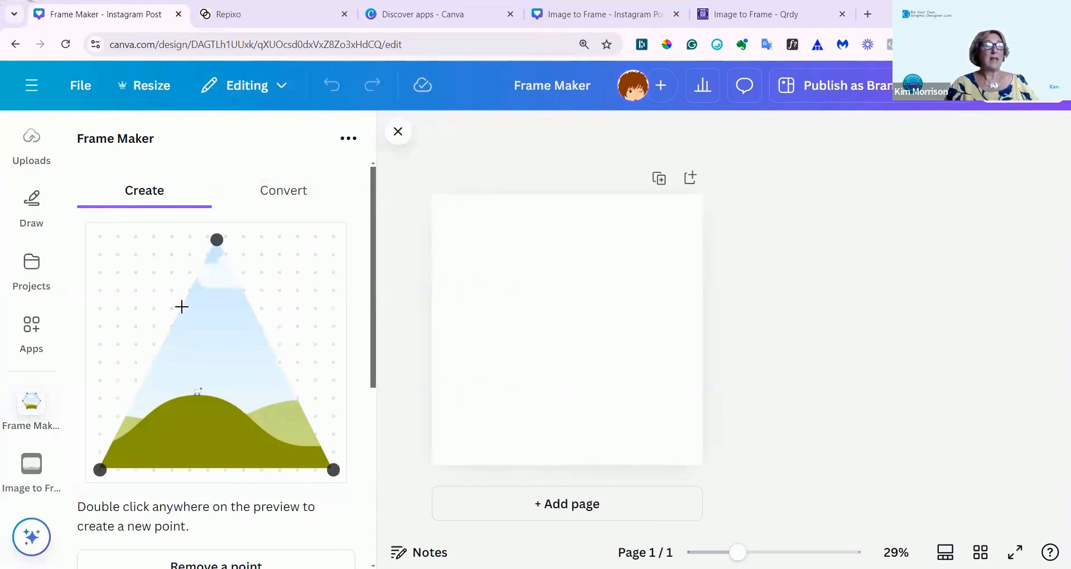
Add six new points around the triangular frame preview, three on its left side and three on its right side.
scroll(182, 306, "down", 1)
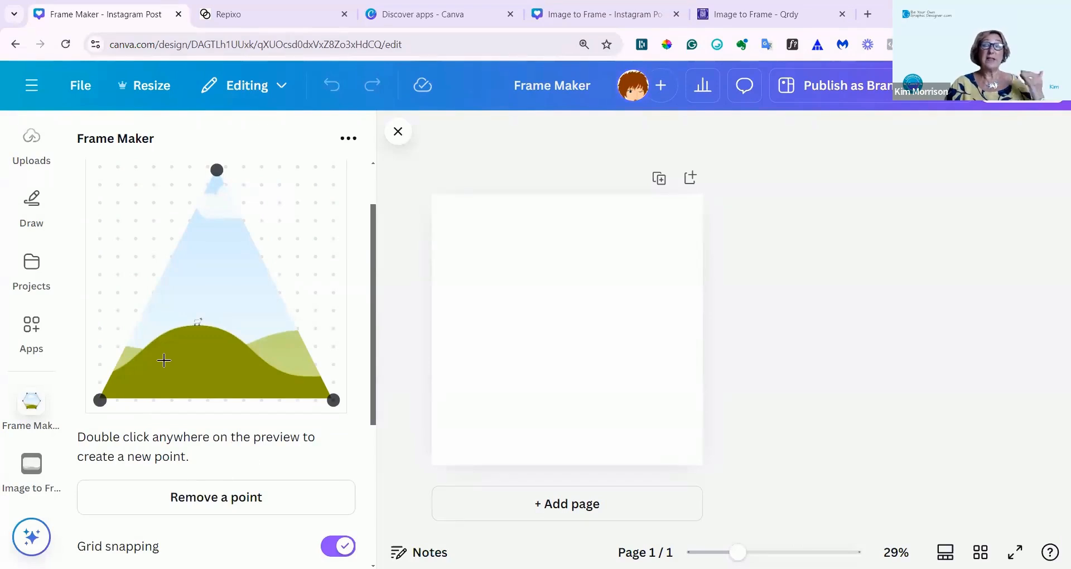
scroll(179, 350, "up", 2)
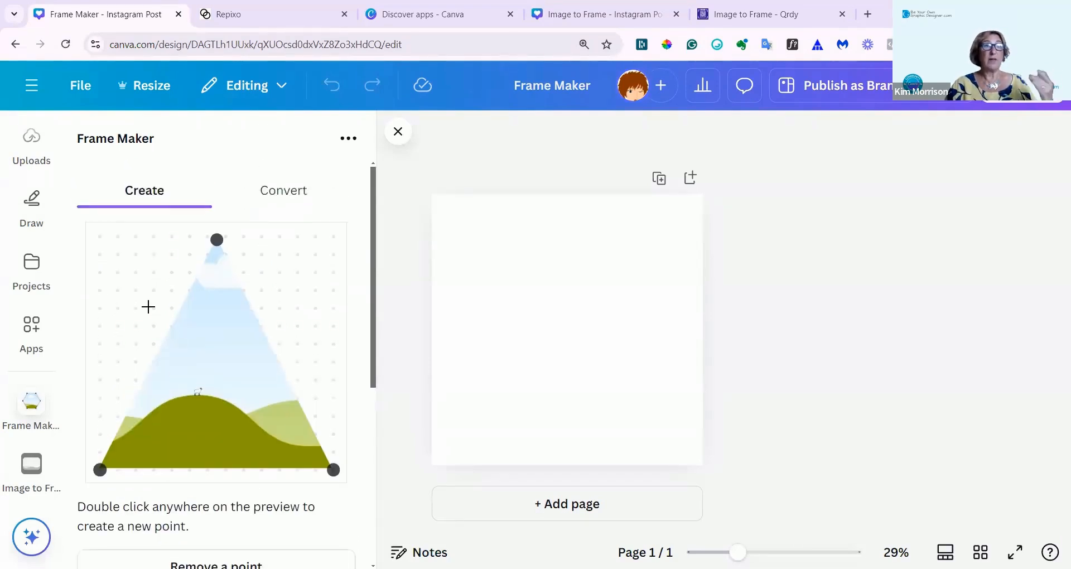
double_click(296, 272)
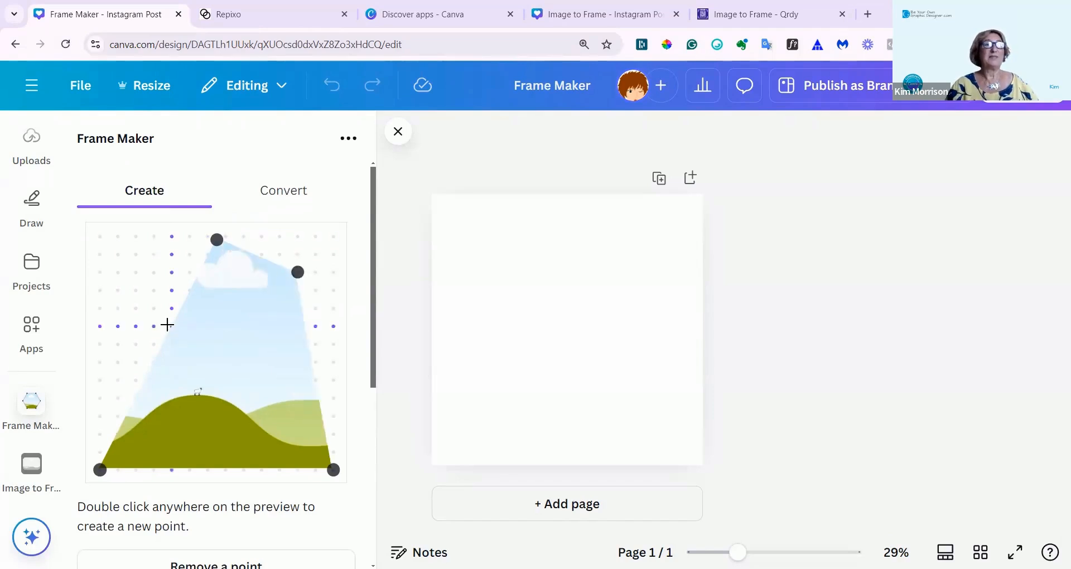
double_click(135, 325)
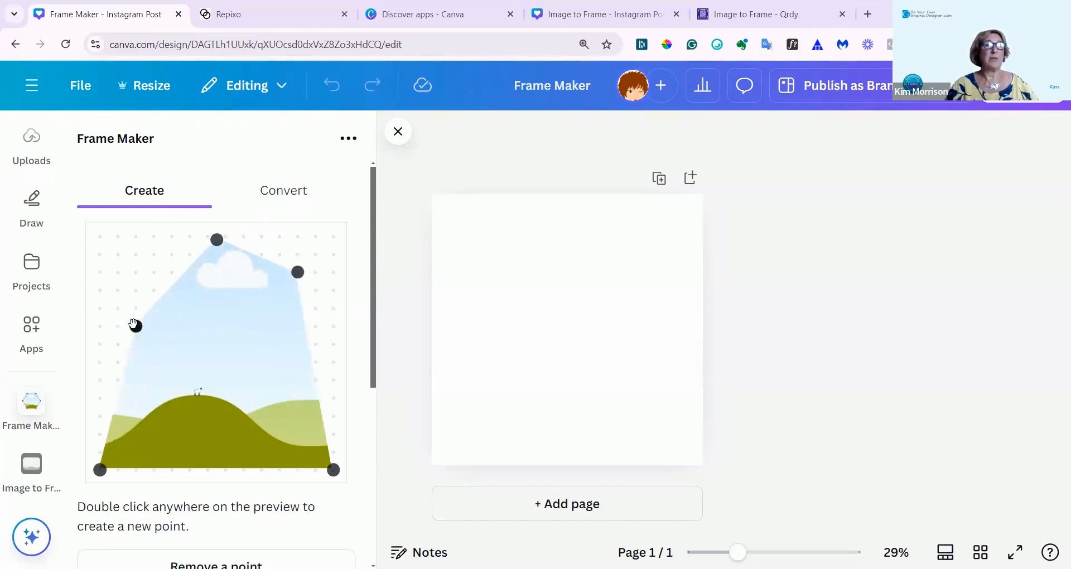
double_click(151, 253)
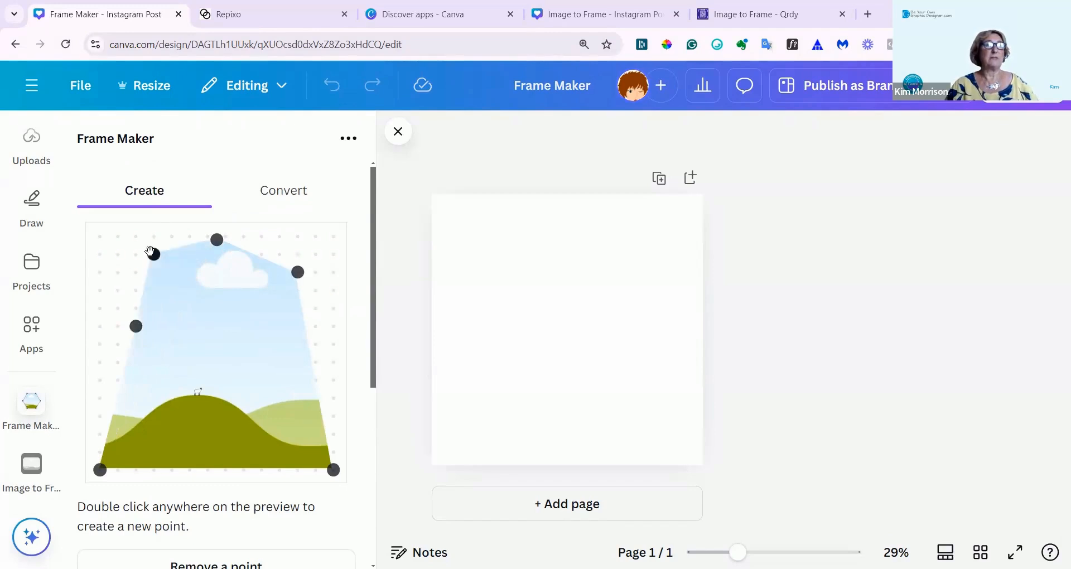
double_click(332, 326)
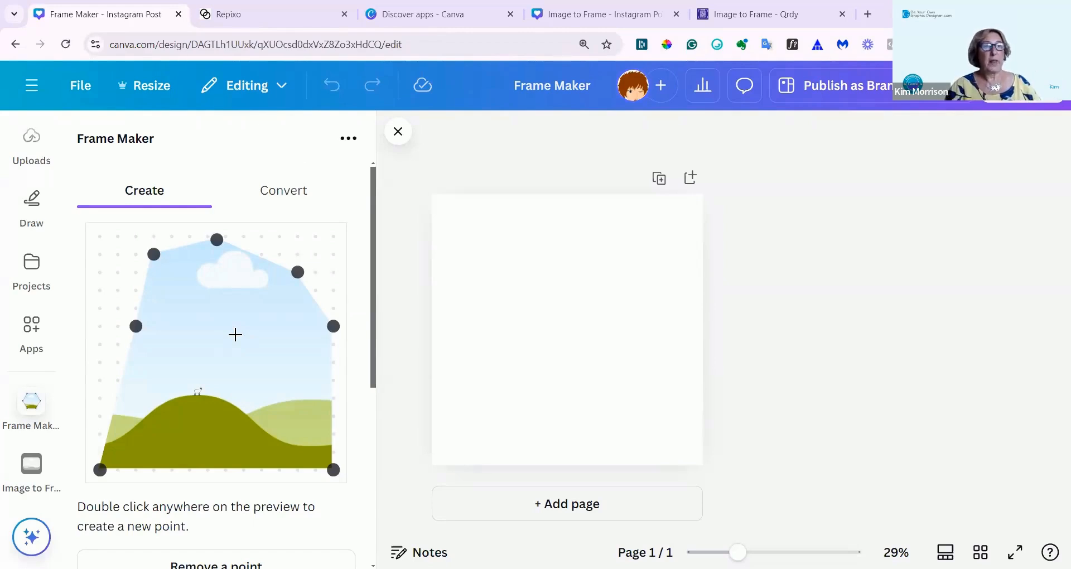
scroll(233, 334, "down", 2)
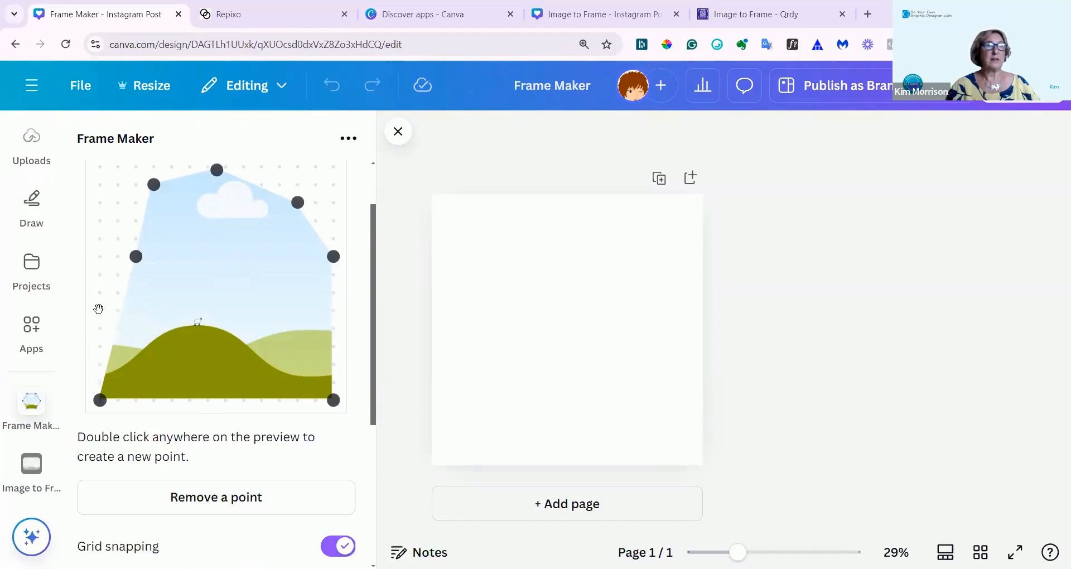
double_click(98, 308)
double_click(331, 312)
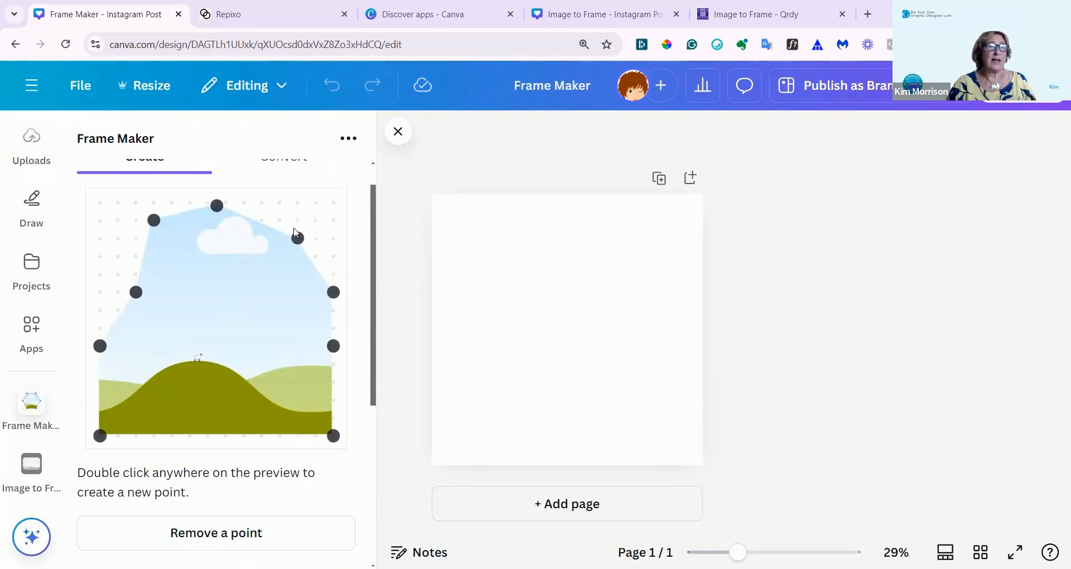
Move the lower right-side, upper-right and middle-left points inward, and shift the bottom-left corner point up and inward toward a star shape.
scroll(301, 184, "up", 2)
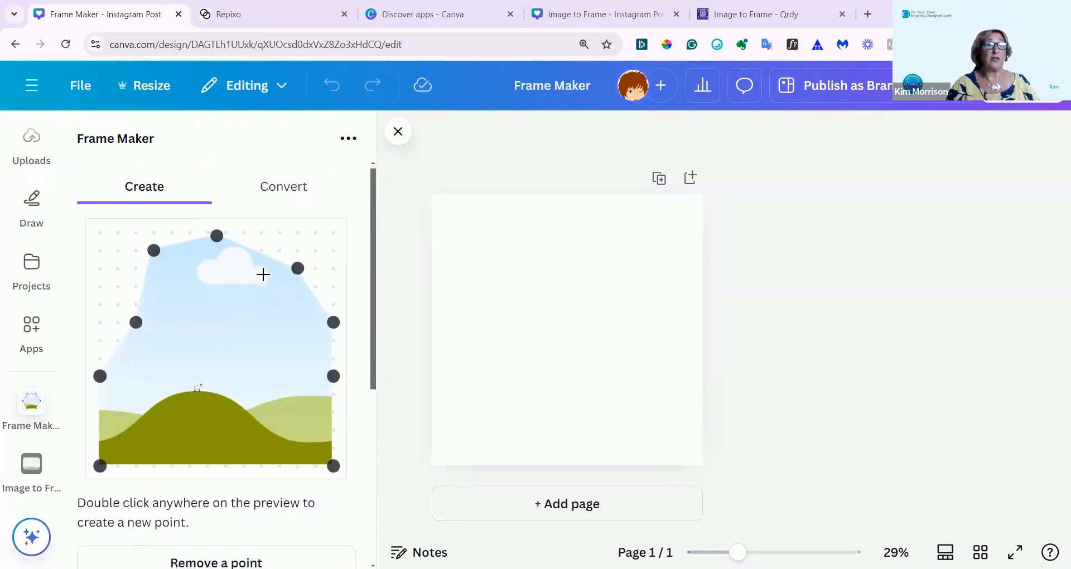
scroll(263, 273, "down", 3)
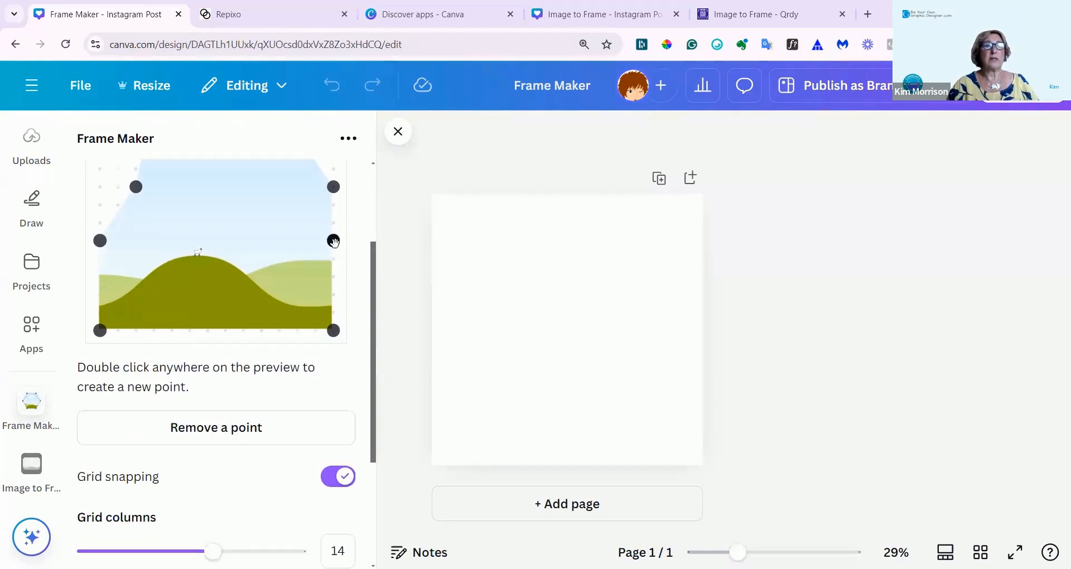
left_click_drag(333, 241, 279, 241)
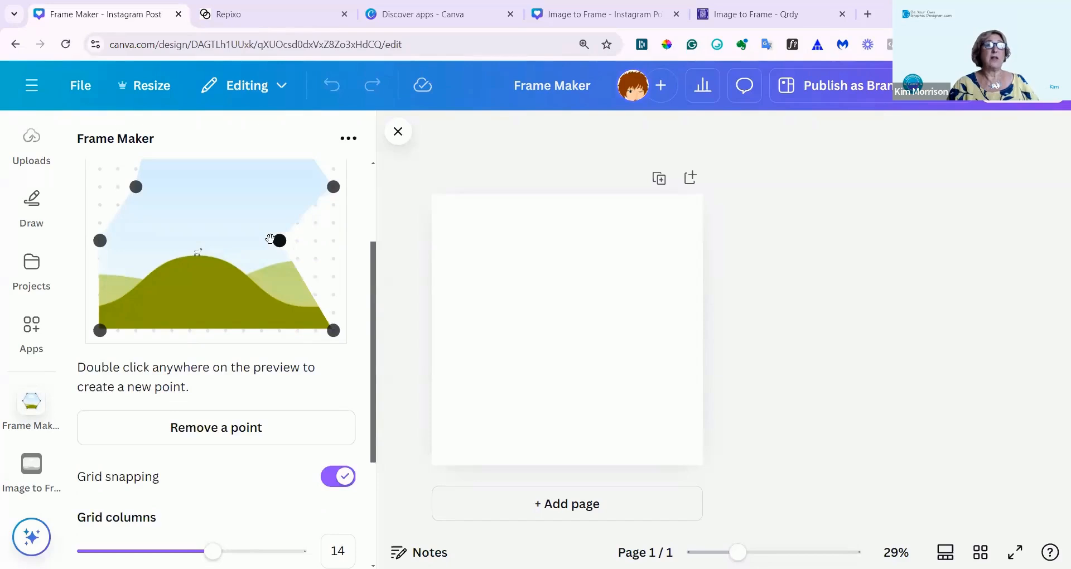
scroll(270, 239, "up", 2)
left_click_drag(283, 191, 261, 238)
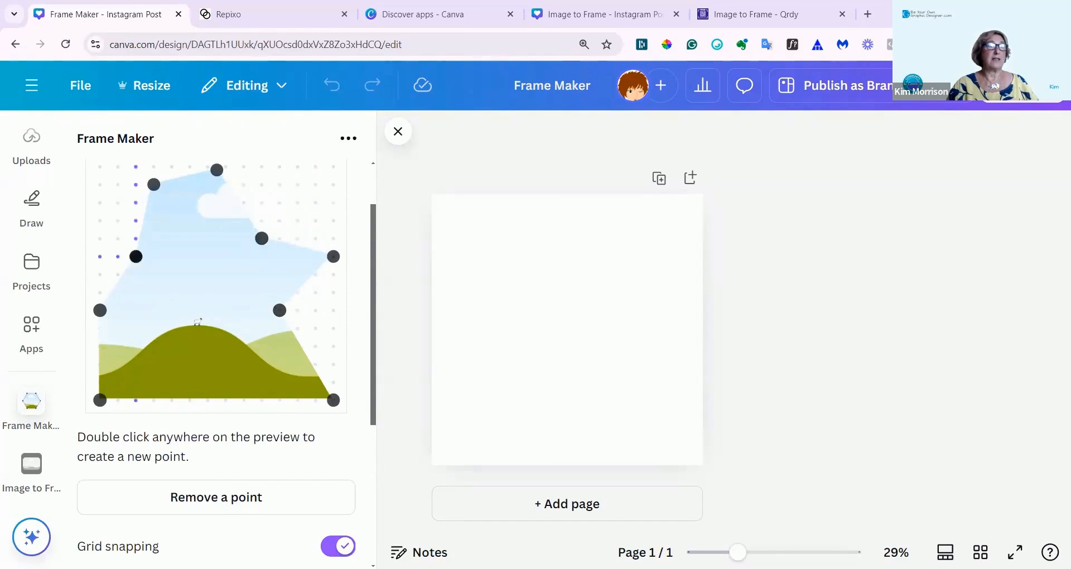
left_click_drag(135, 256, 190, 256)
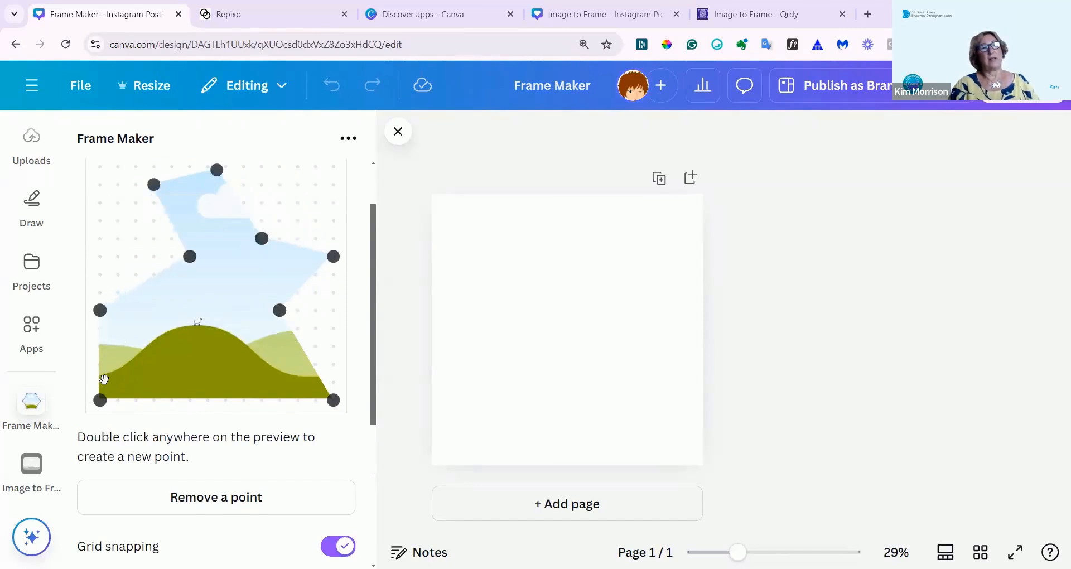
left_click_drag(100, 400, 118, 364)
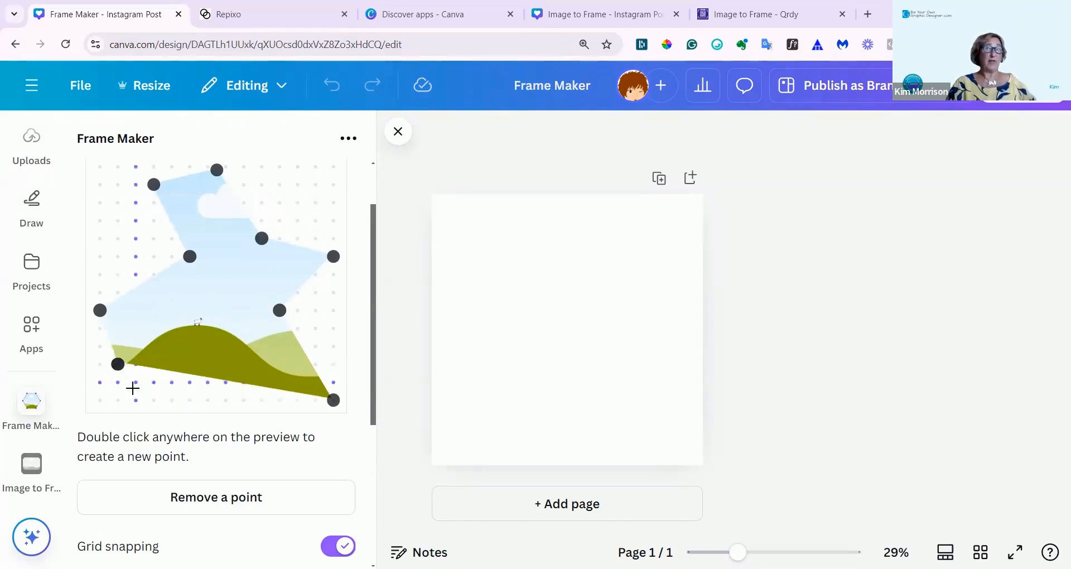
Remove the upper-left point beside the frame shape's peak and finish removing points.
scroll(136, 390, "down", 3)
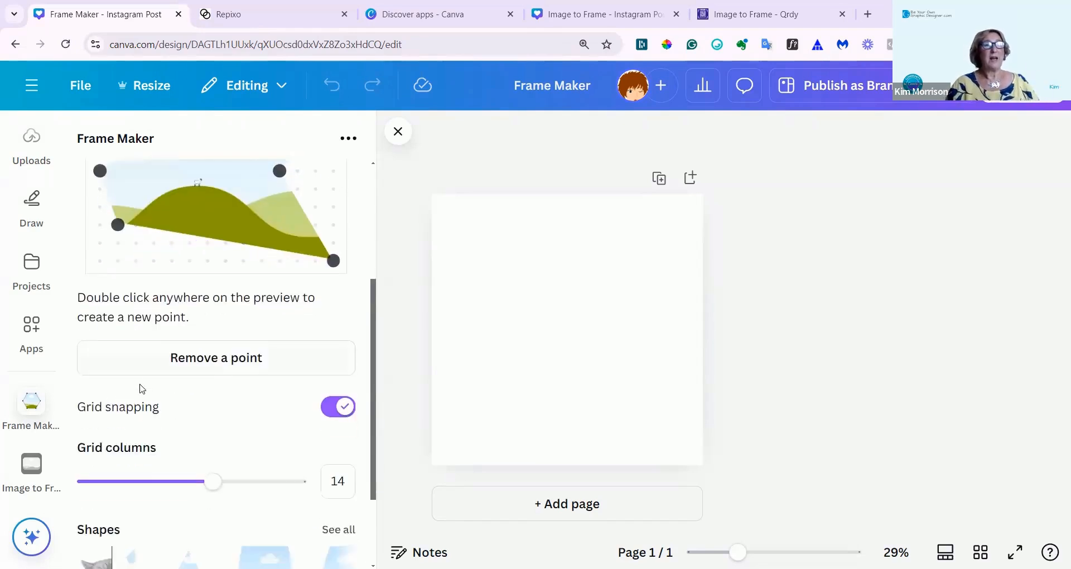
left_click(218, 364)
scroll(218, 364, "up", 2)
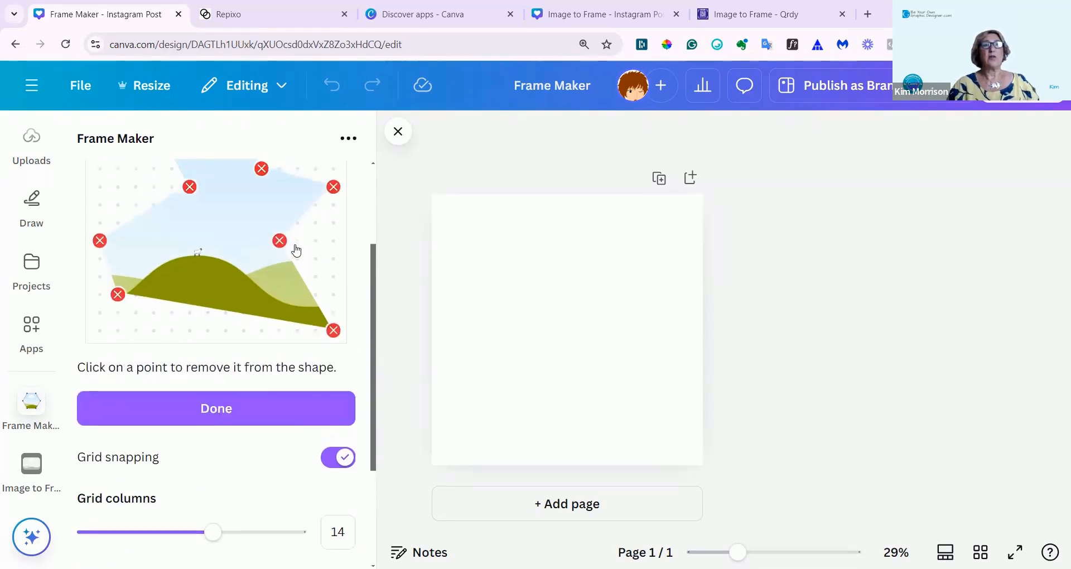
scroll(302, 251, "up", 2)
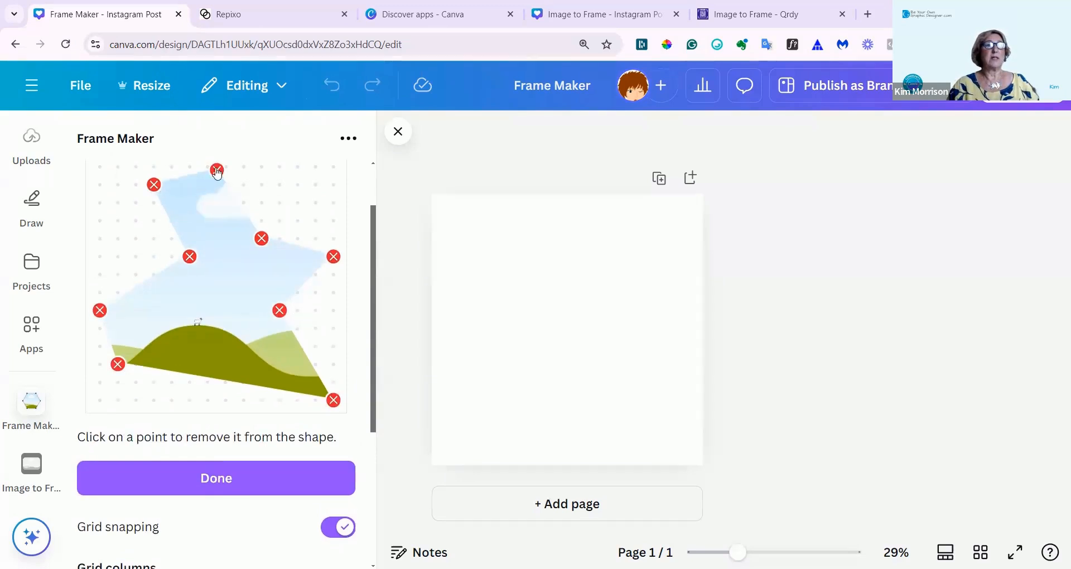
left_click(155, 185)
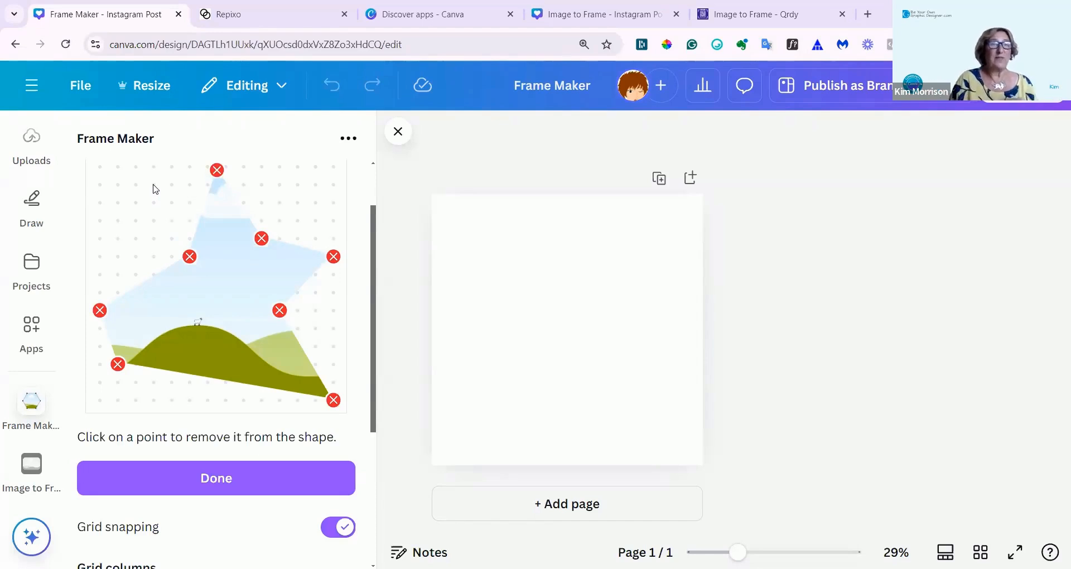
left_click(223, 484)
Turn off grid snapping, raise the shape's far-left point slightly and move the inner right point a little inward.
scroll(297, 483, "down", 3)
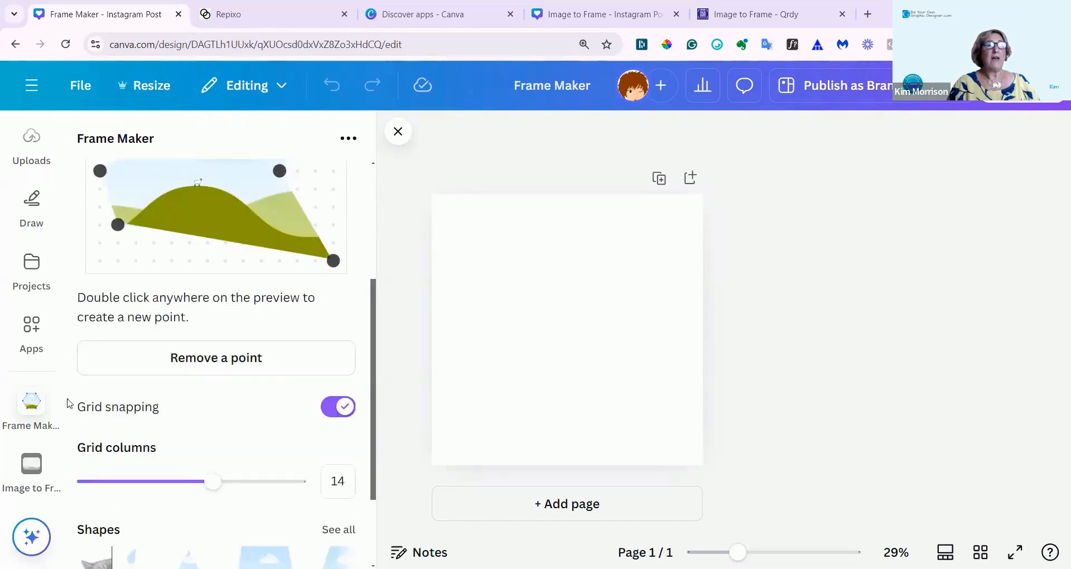
scroll(208, 351, "up", 2)
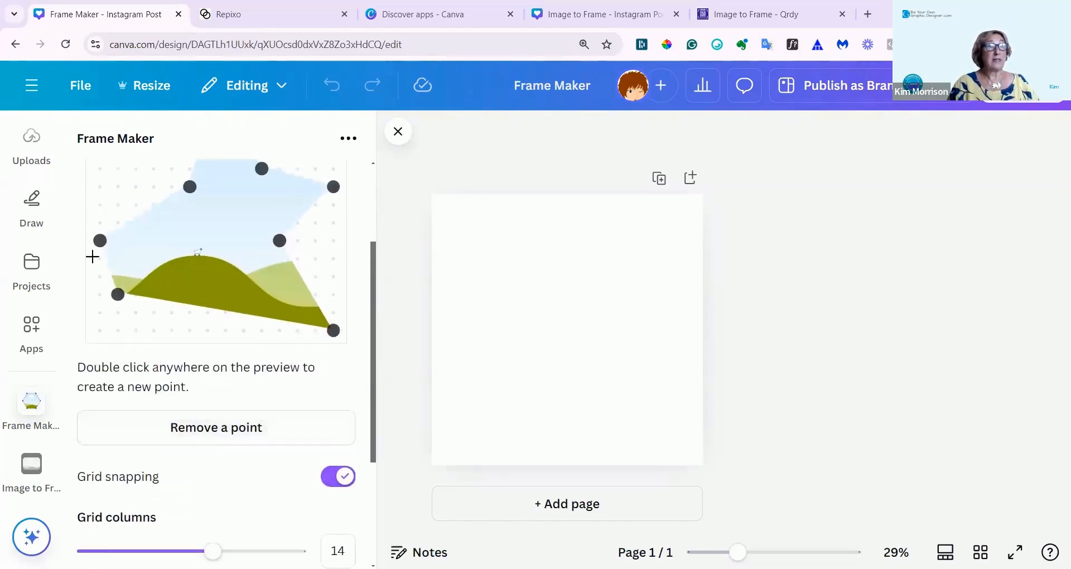
left_click(343, 478)
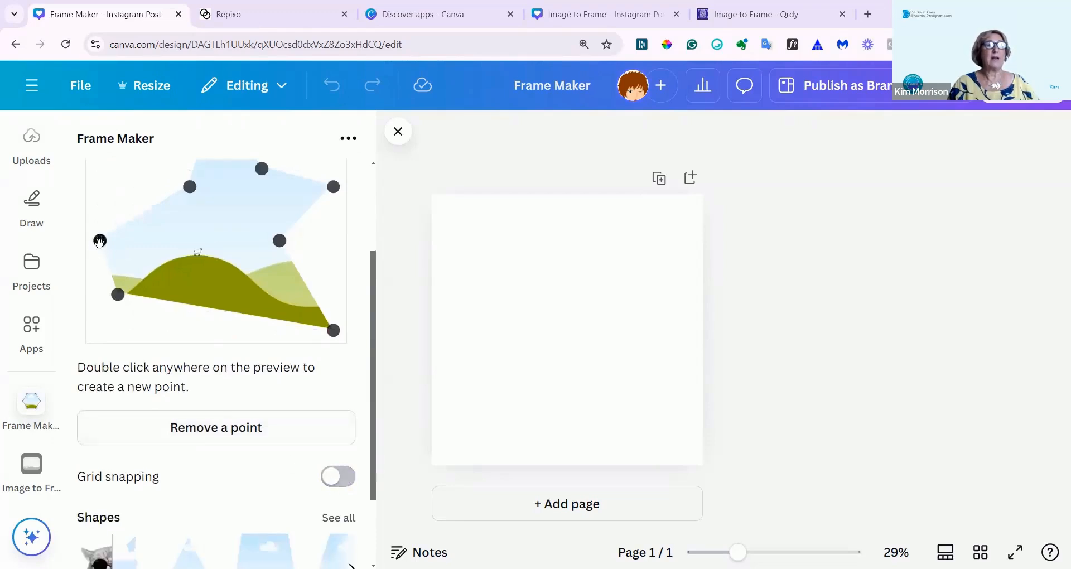
left_click_drag(100, 241, 100, 211)
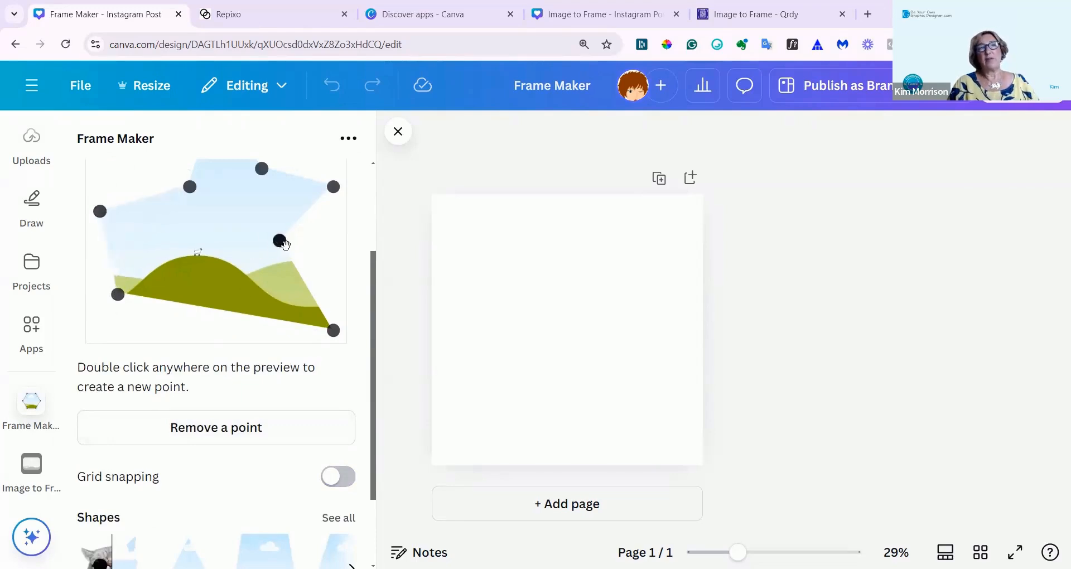
left_click_drag(280, 240, 267, 241)
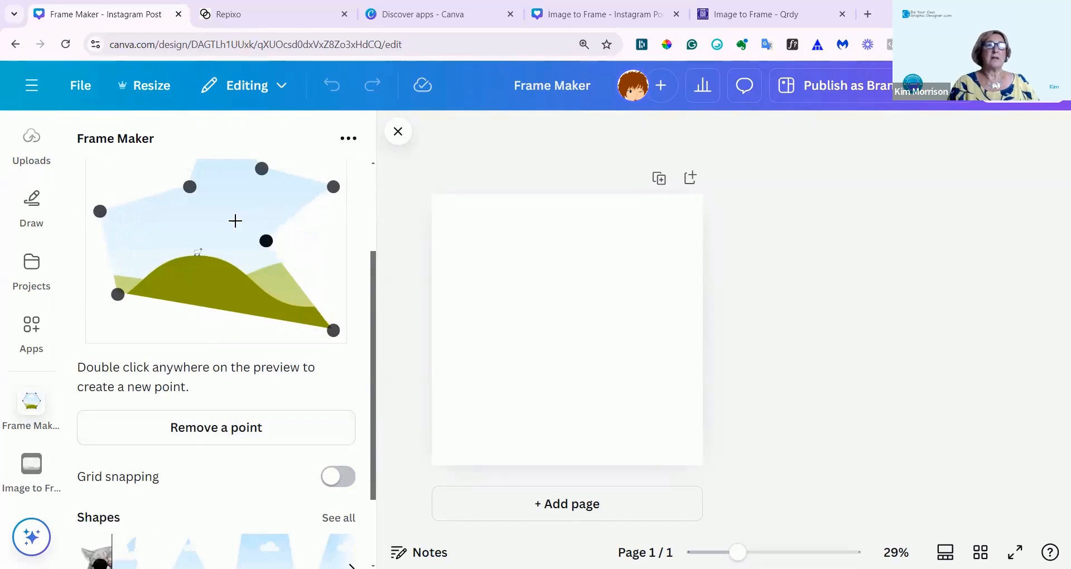
Browse the full collection of preset frame shapes and return to the custom shape editor.
scroll(240, 234, "up", 3)
scroll(240, 273, "down", 5)
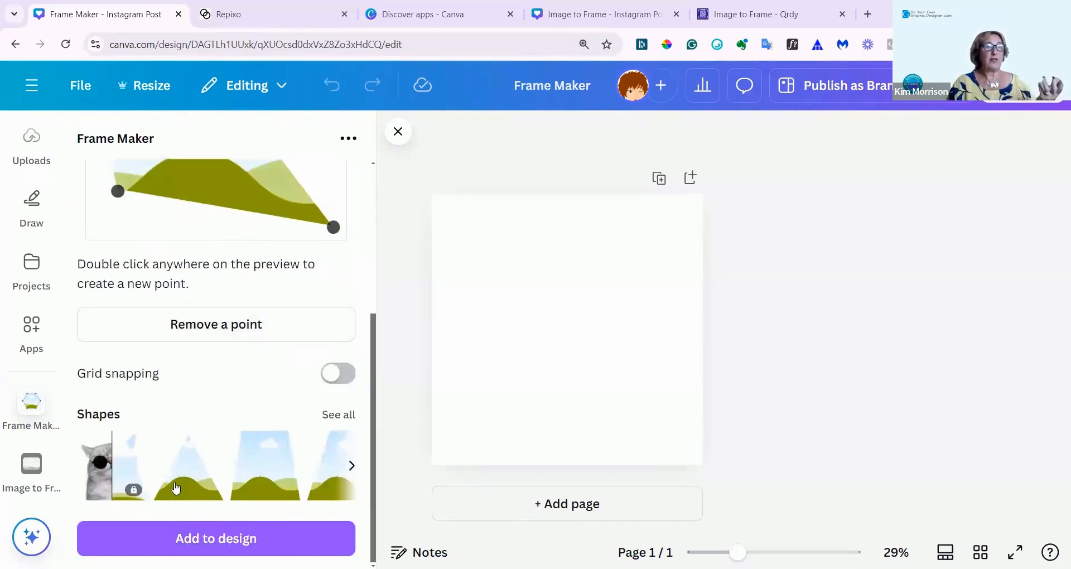
left_click(330, 417)
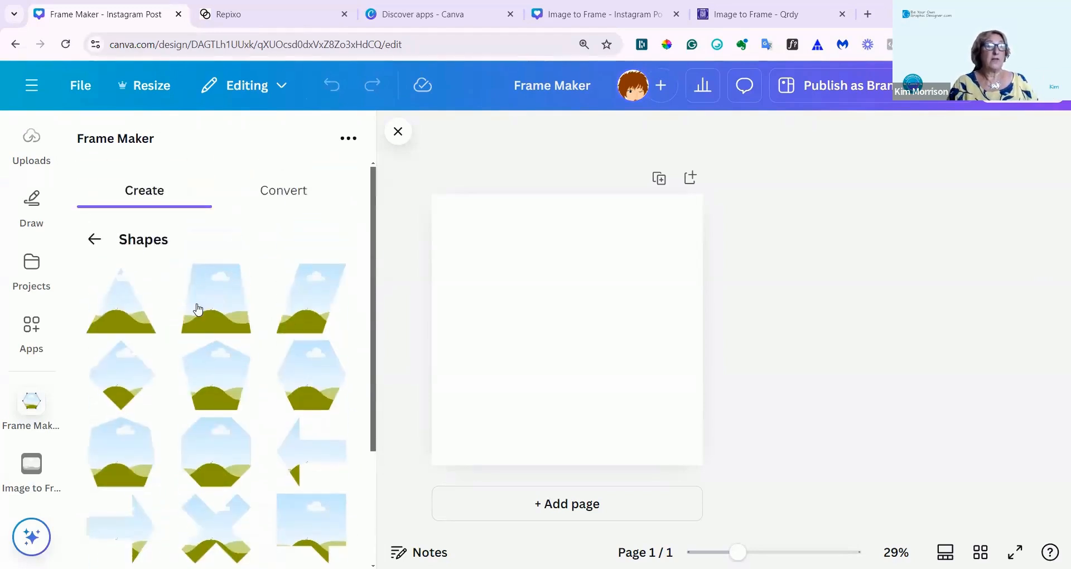
scroll(198, 305, "down", 3)
scroll(198, 310, "down", 1)
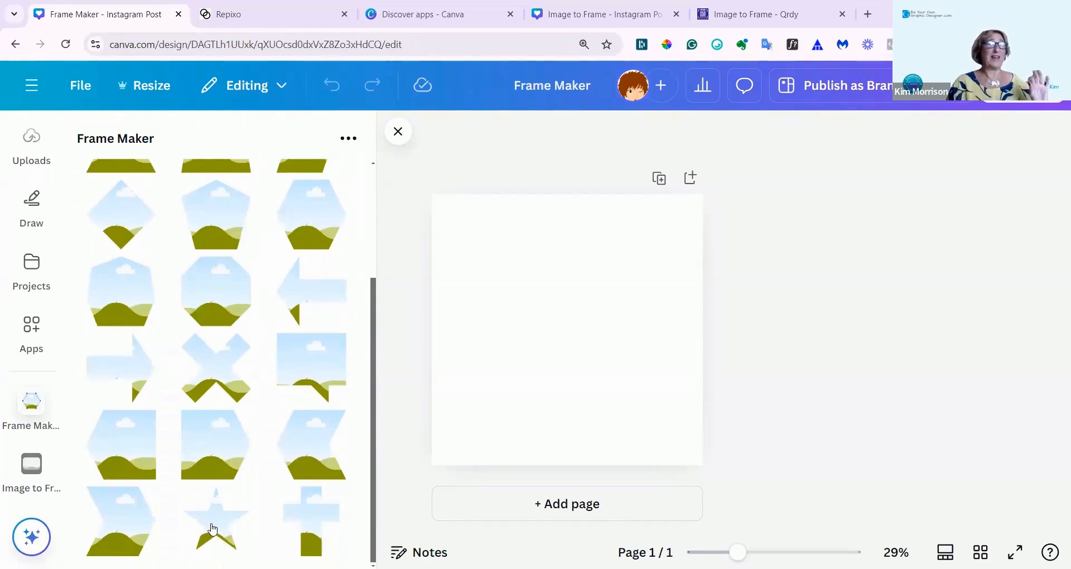
scroll(225, 443, "up", 3)
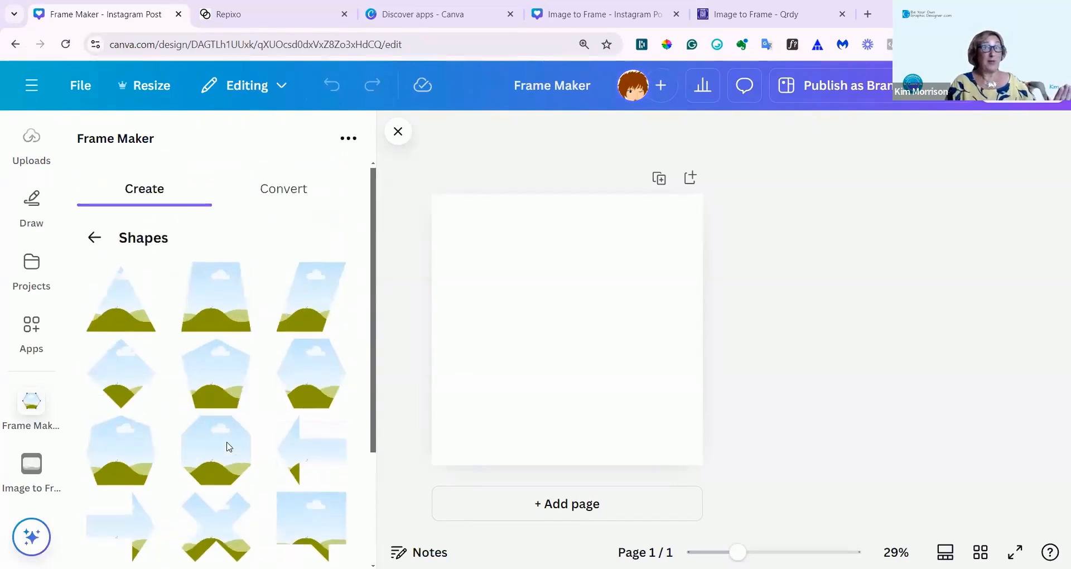
left_click(94, 239)
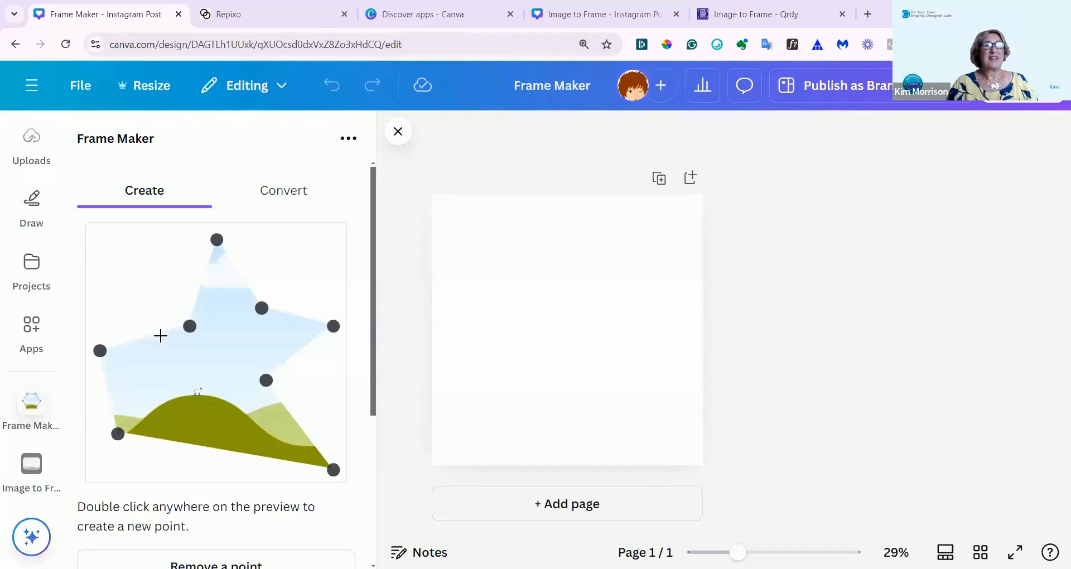
scroll(160, 335, "down", 2)
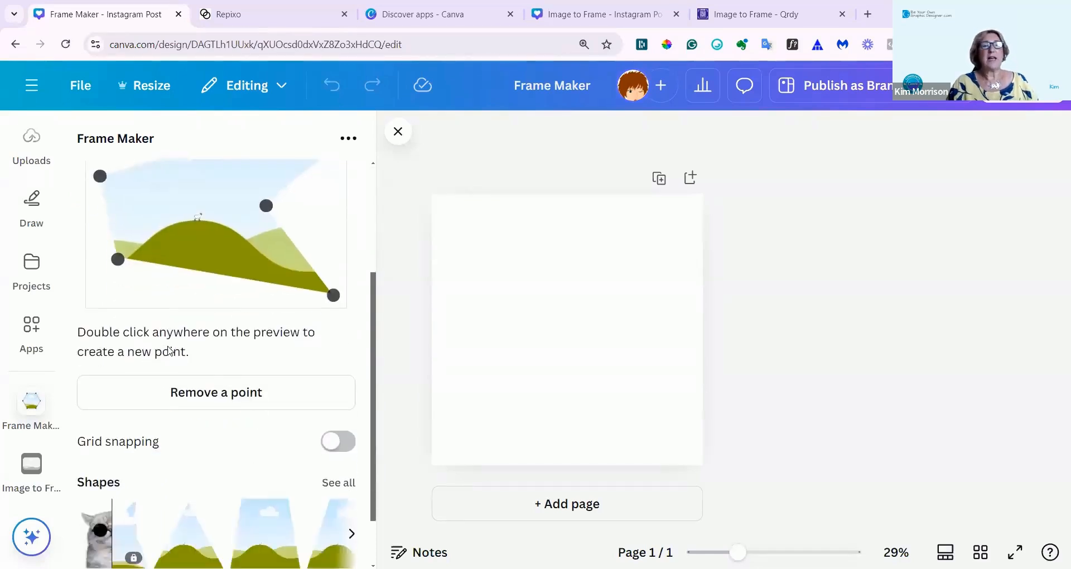
scroll(168, 342, "down", 1)
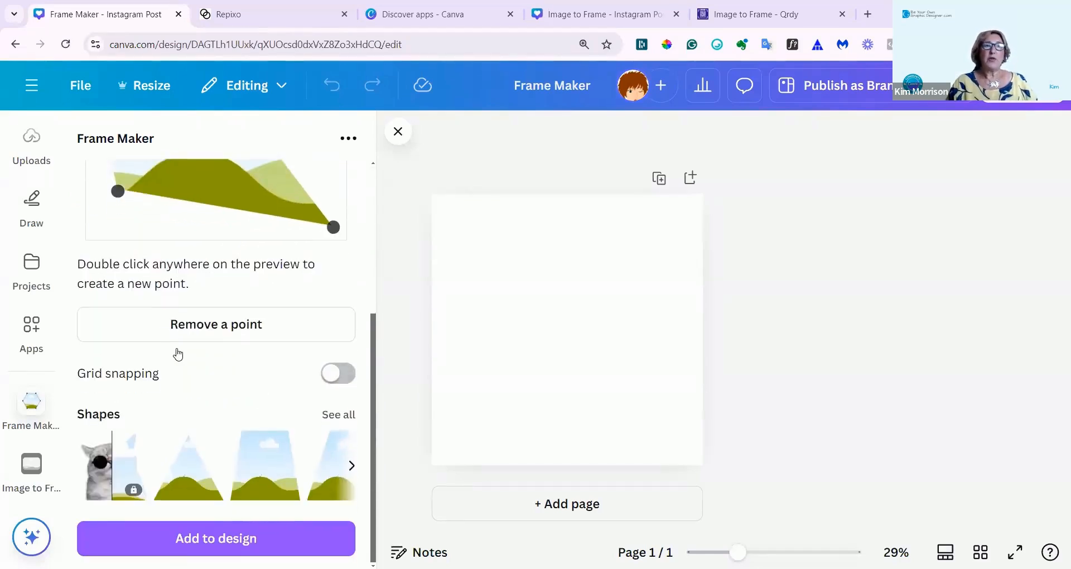
scroll(175, 351, "up", 3)
scroll(176, 350, "up", 1)
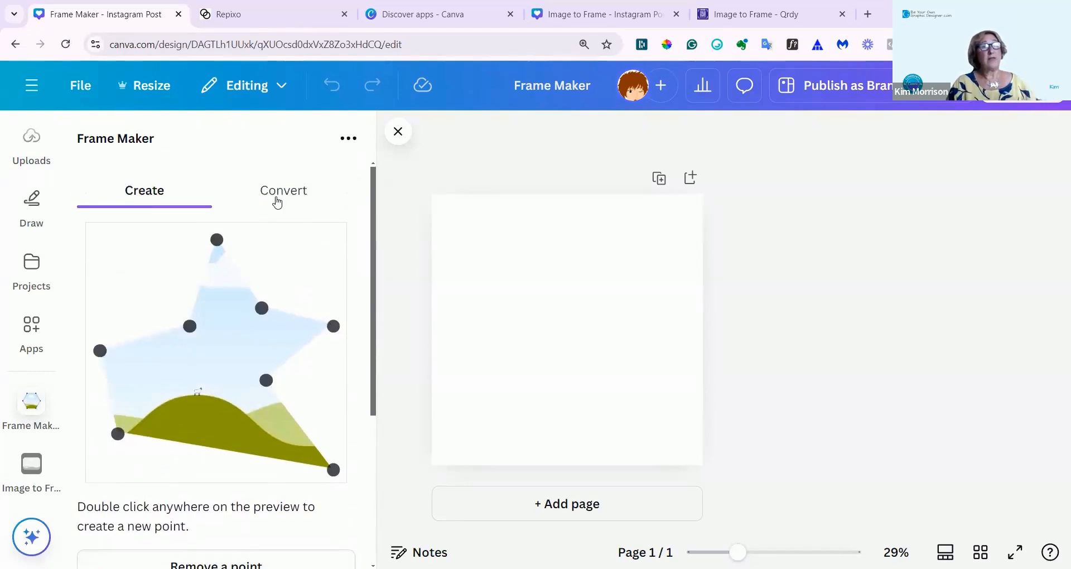
Open the locked preset shape's upgrade page and read the Frame Maker Pro conversion offer.
scroll(148, 370, "down", 3)
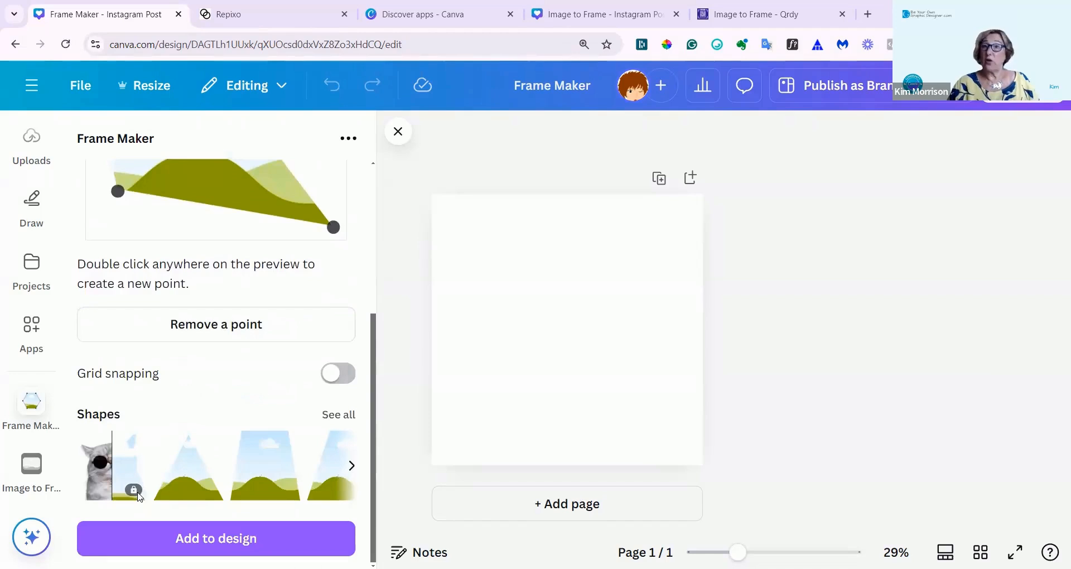
left_click(109, 469)
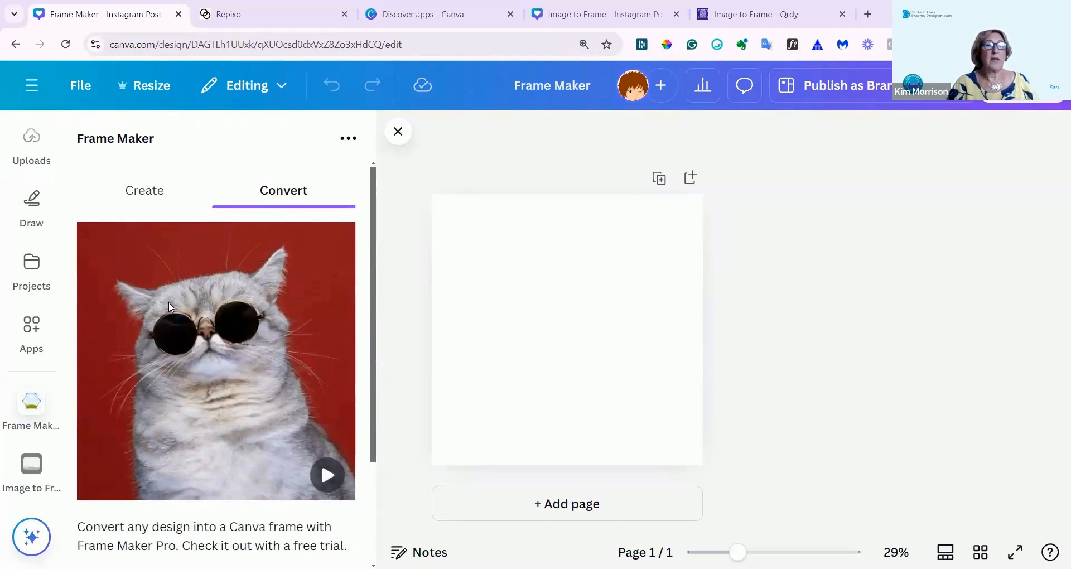
scroll(168, 303, "down", 3)
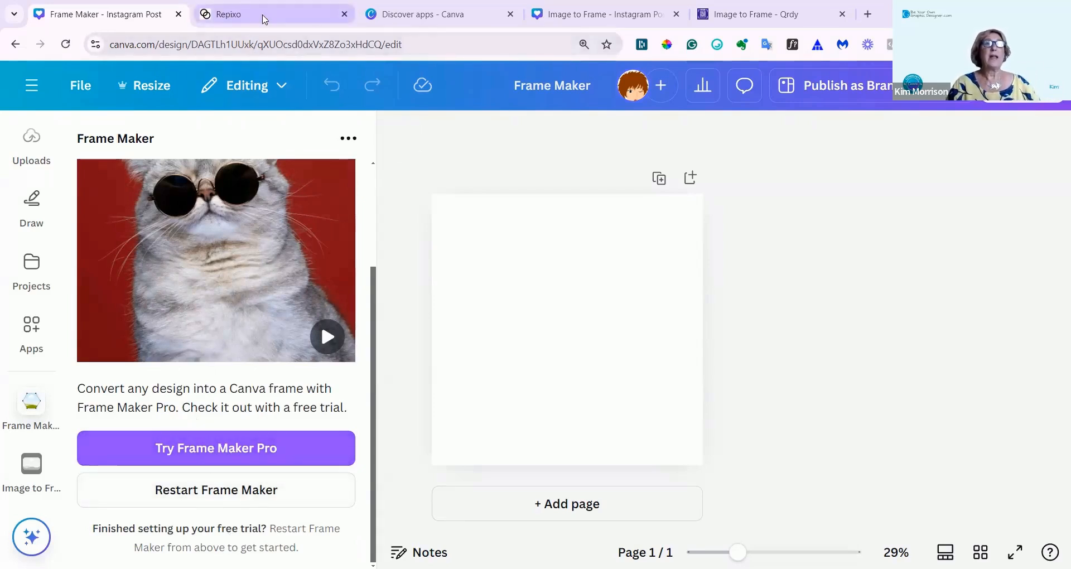
Switch to the Repixo website and review Frame Maker's free and premium pricing, community video reviews and product introduction.
left_click(262, 17)
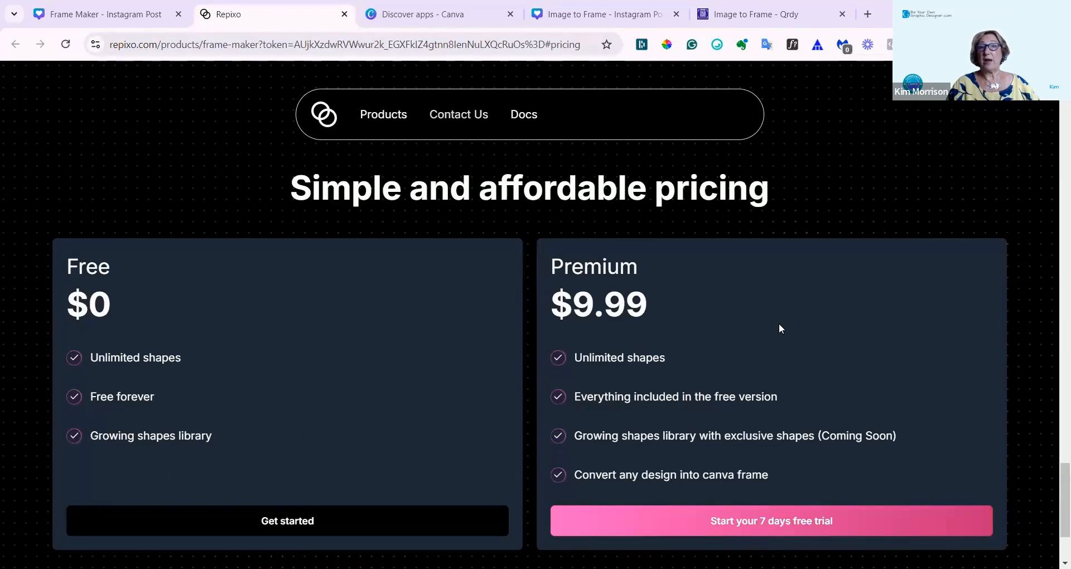
scroll(779, 316, "down", 1)
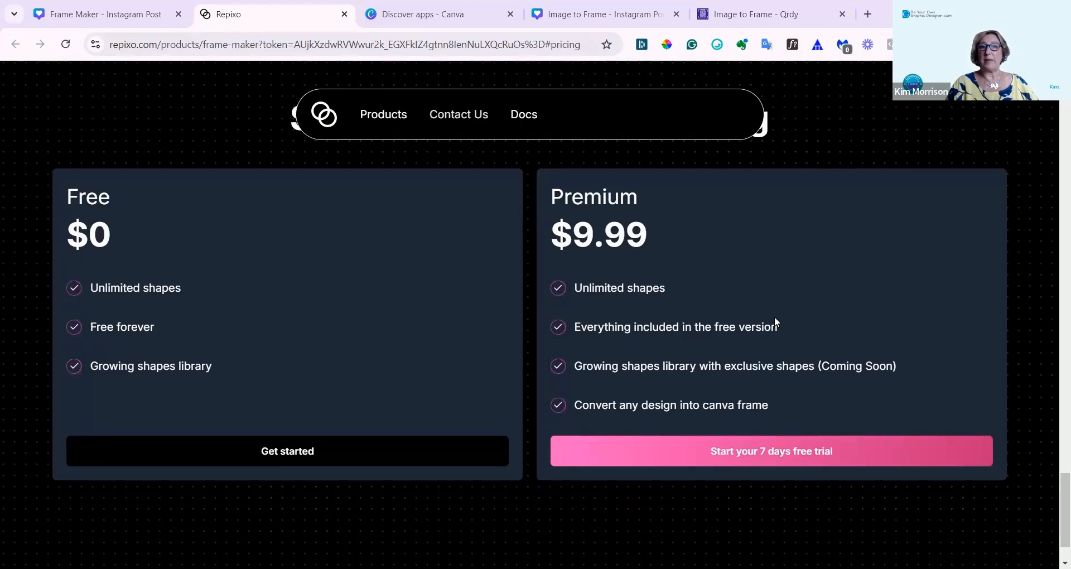
scroll(775, 316, "up", 4)
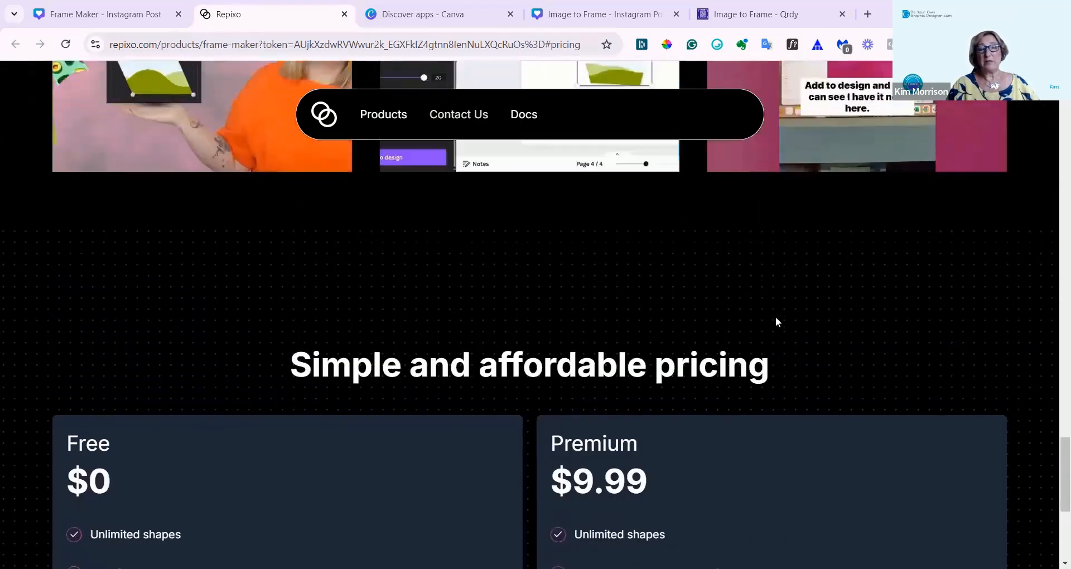
scroll(776, 316, "up", 5)
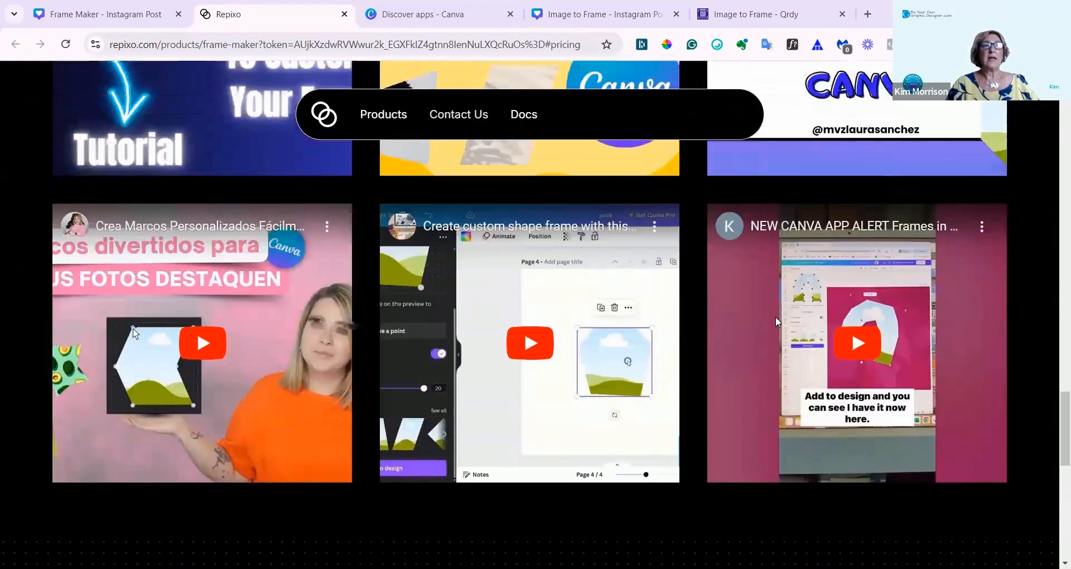
scroll(775, 319, "up", 4)
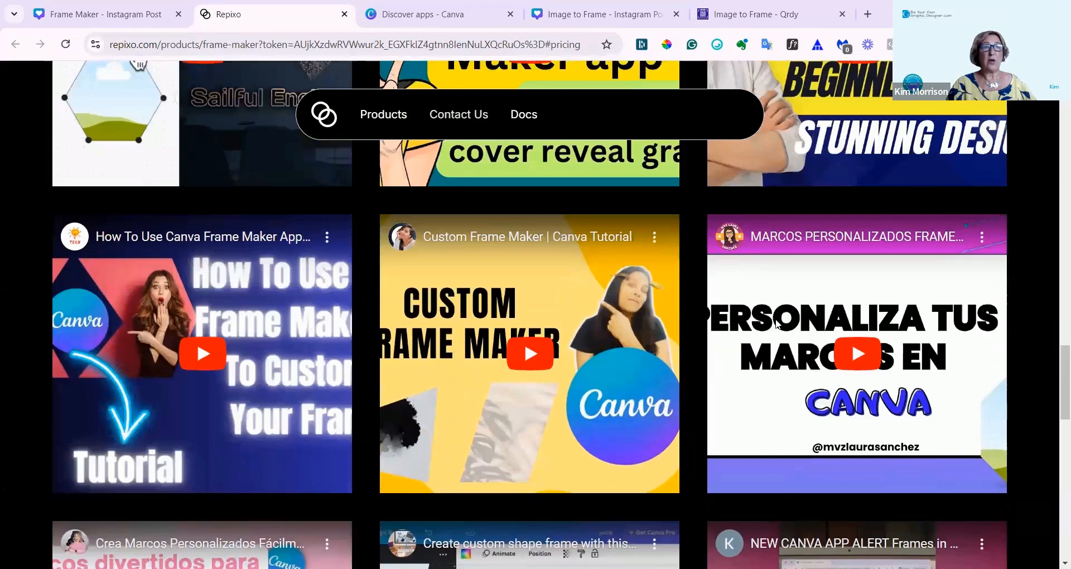
scroll(777, 323, "up", 5)
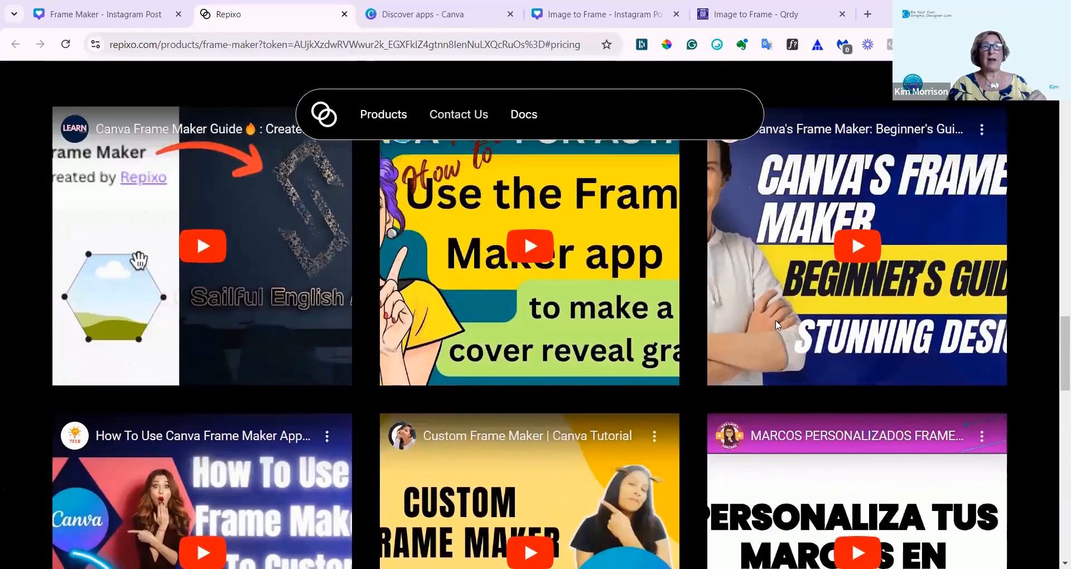
scroll(776, 325, "up", 5)
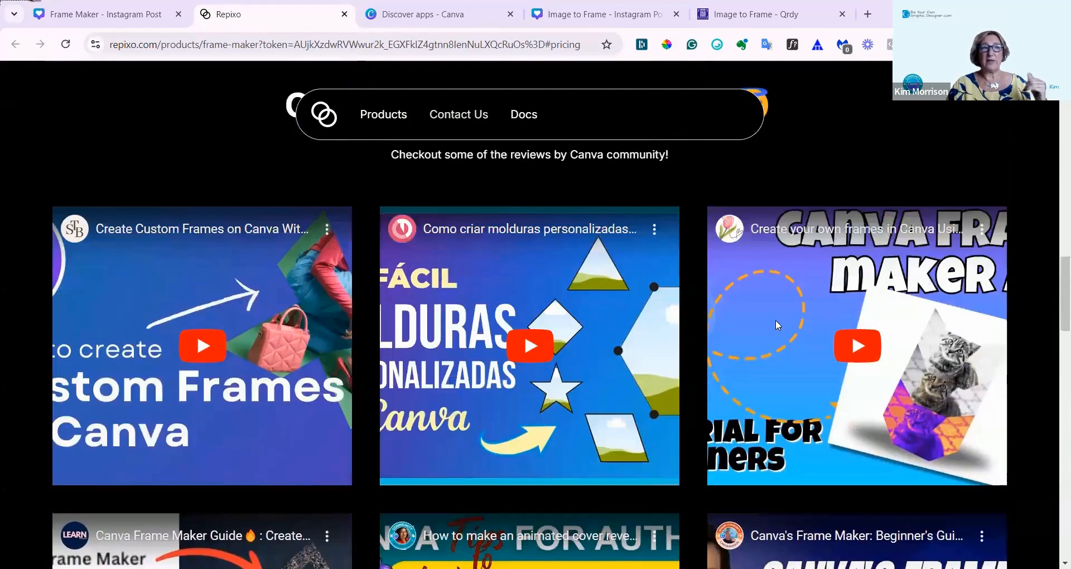
scroll(777, 325, "up", 5)
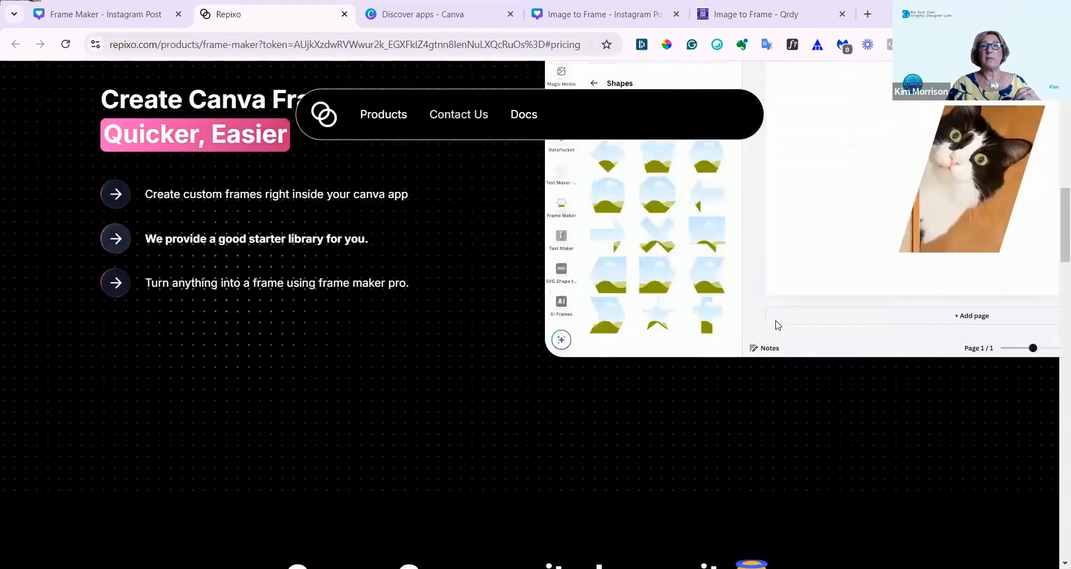
scroll(778, 325, "up", 8)
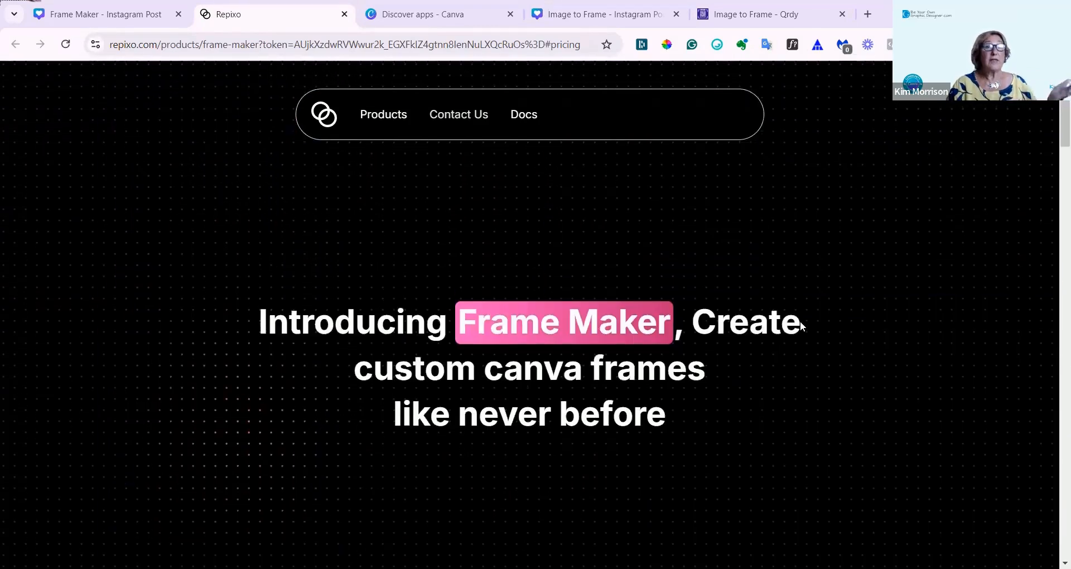
scroll(795, 314, "down", 4)
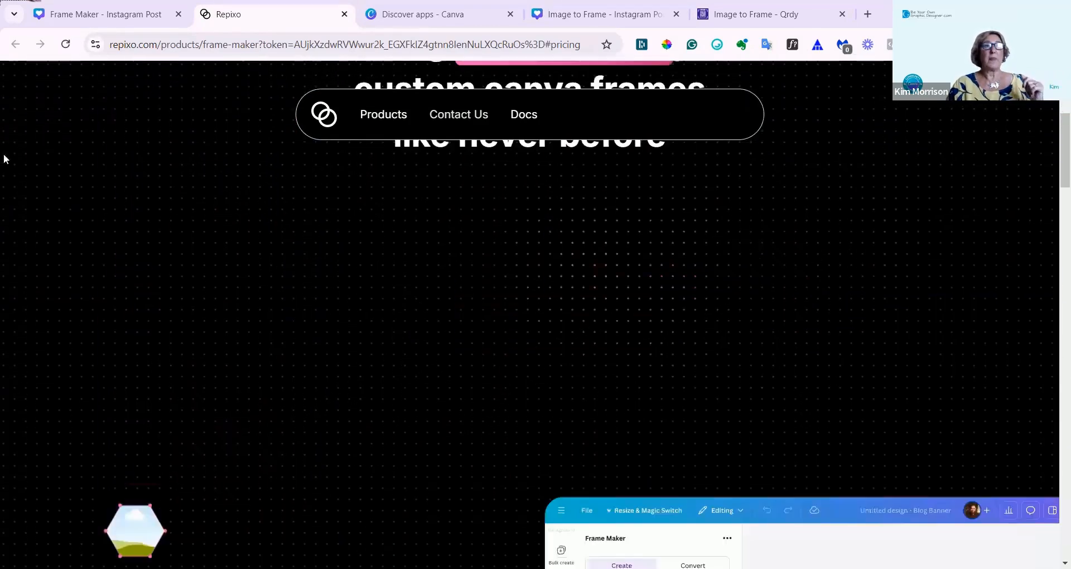
Return to the Frame Maker design in Canva, reopen the custom shape editor and add the star-like frame to the page.
left_click(106, 14)
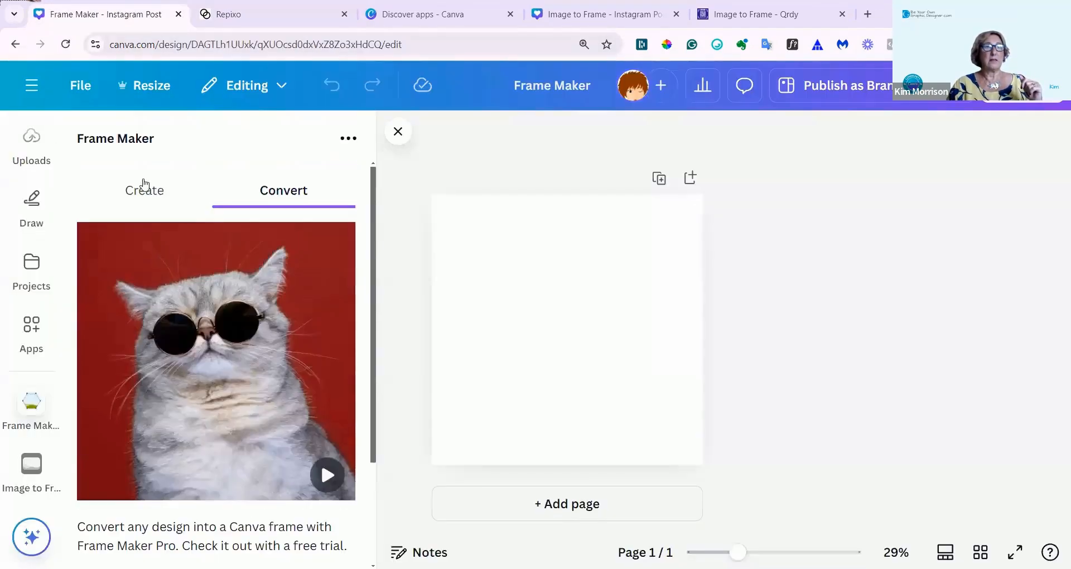
left_click(135, 191)
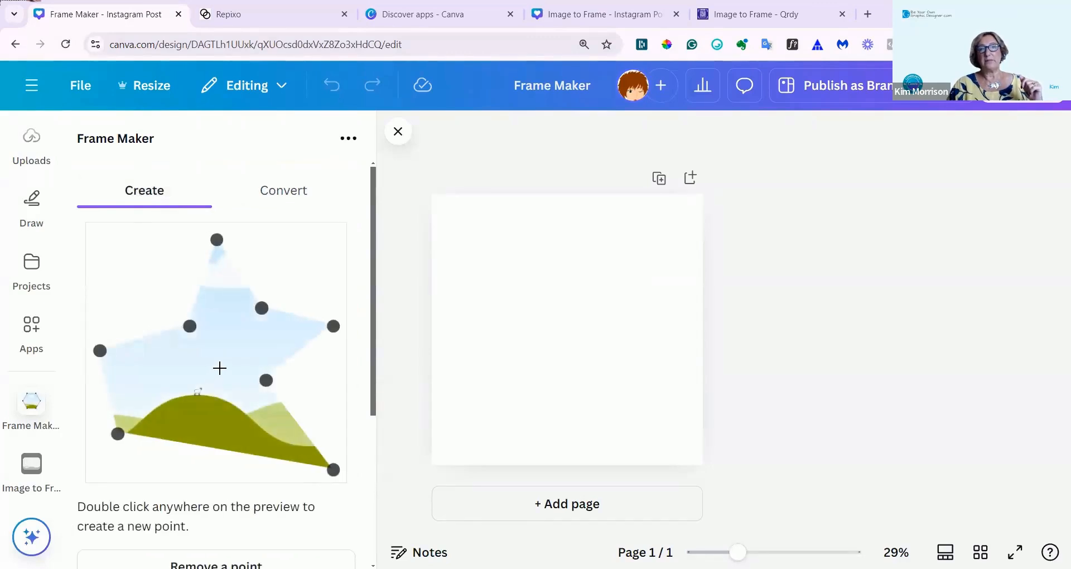
scroll(220, 368, "down", 4)
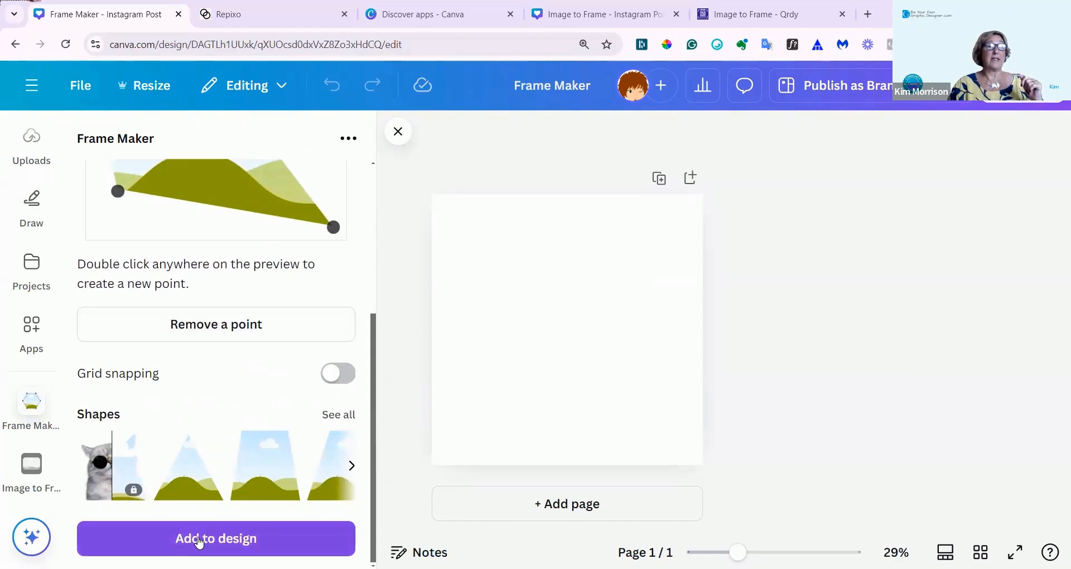
left_click(199, 542)
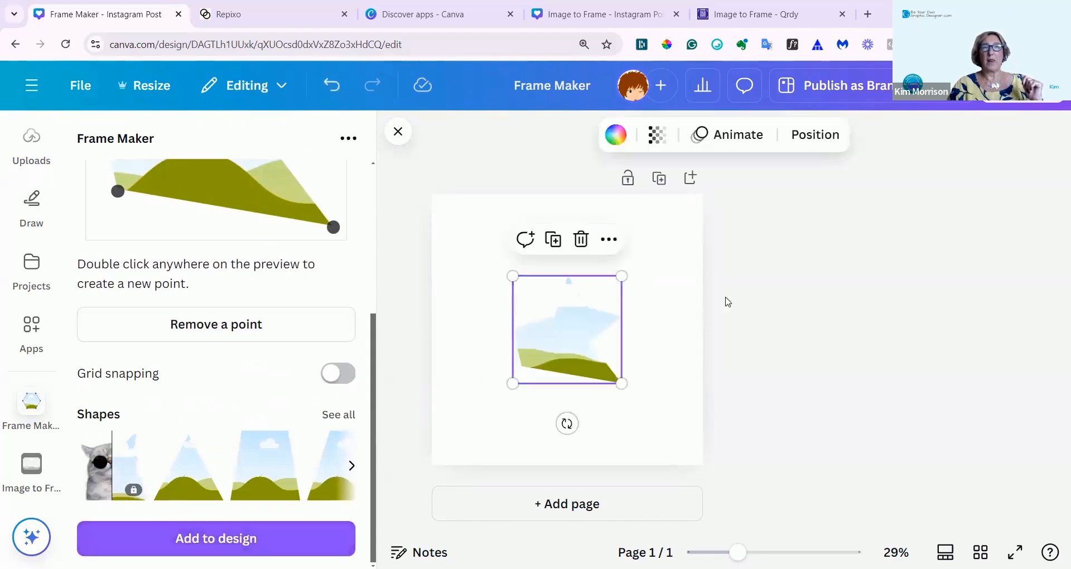
Enlarge the star-like frame from its opposite corners until it nearly fills the page.
left_click_drag(621, 383, 675, 437)
left_click_drag(512, 274, 445, 209)
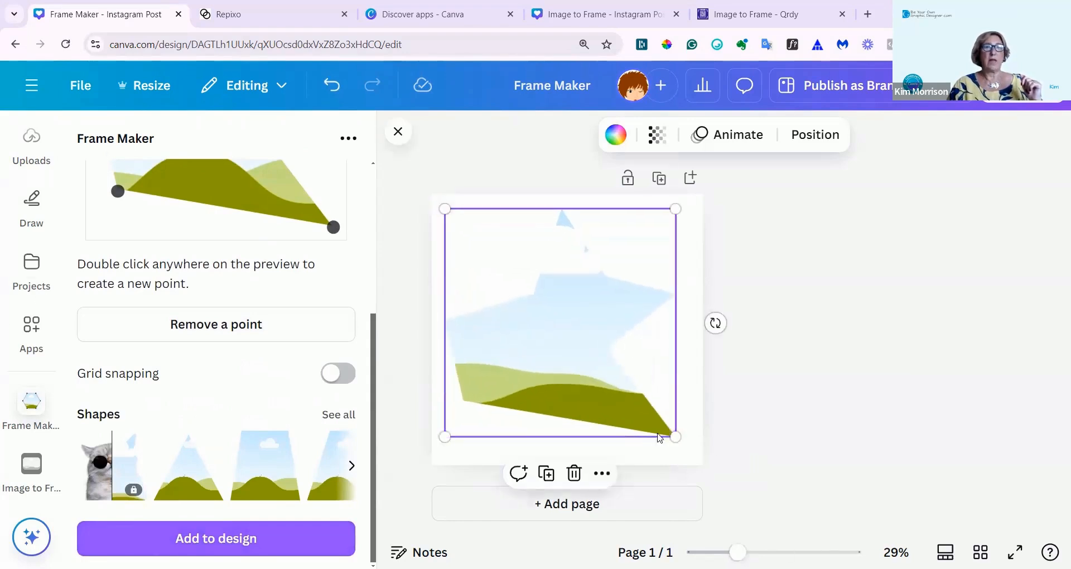
left_click_drag(688, 447, 701, 458)
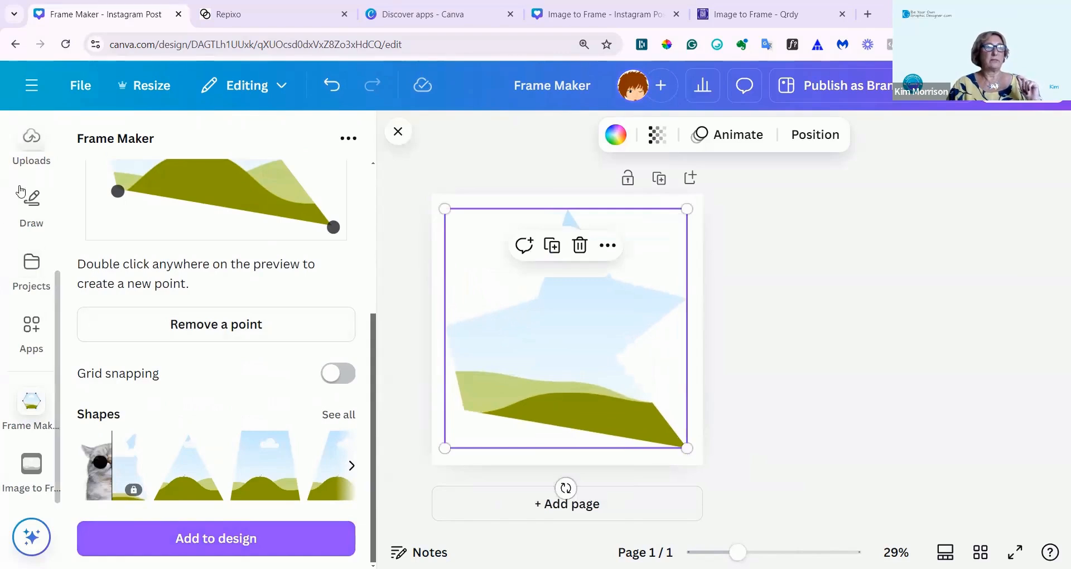
Search the elements for "dog", add the sitting cream puppy photo from the photo results and drop it into the star-like frame.
scroll(29, 201, "up", 5)
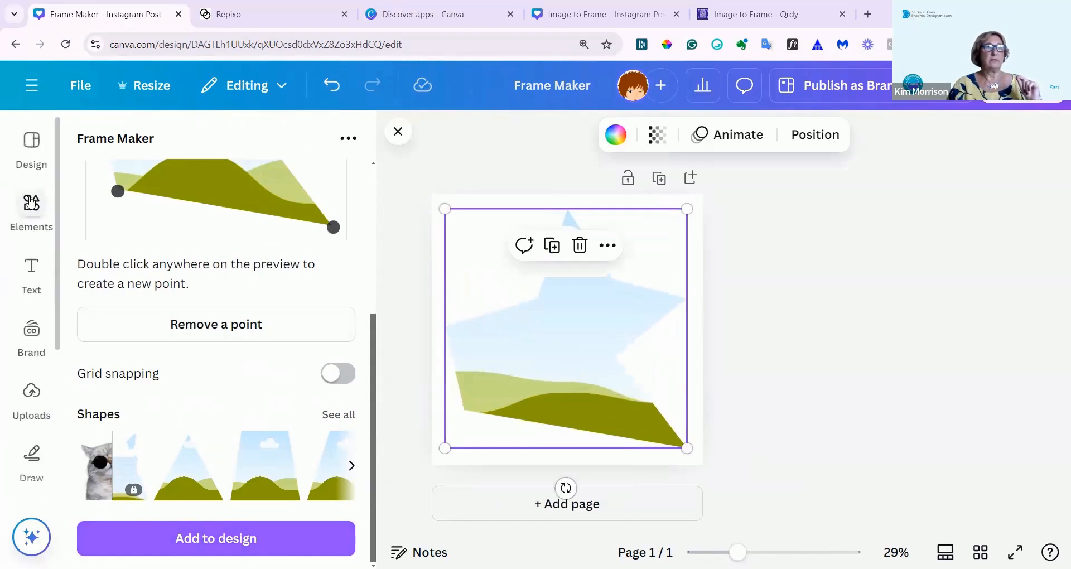
left_click(31, 206)
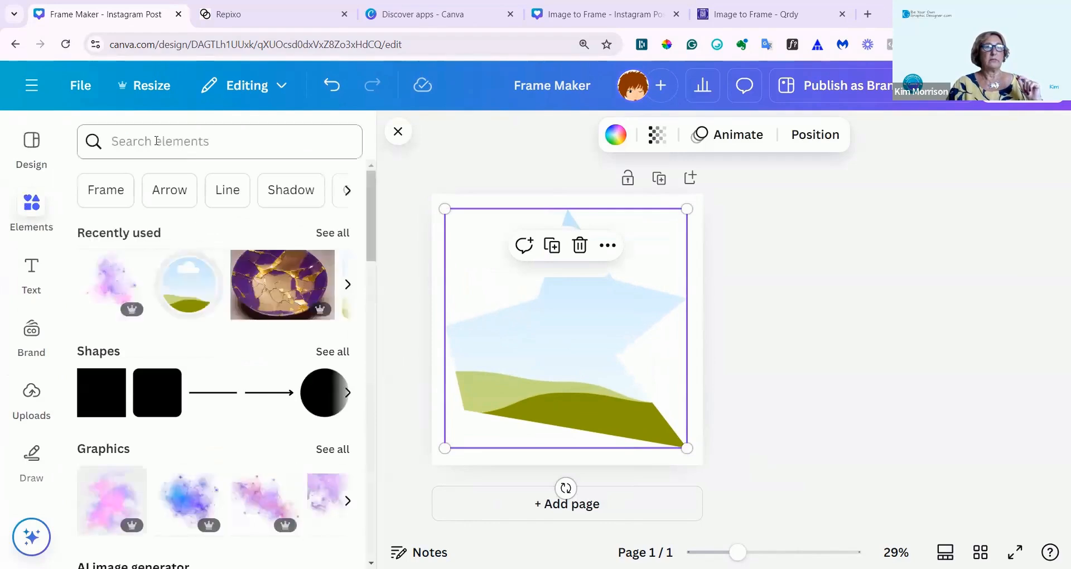
left_click(104, 141)
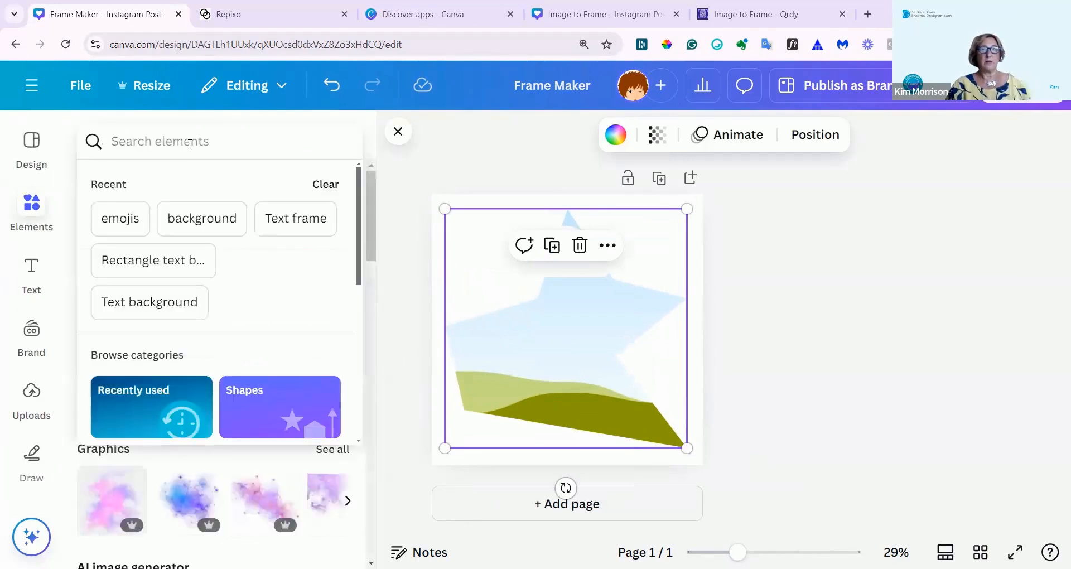
type("dog")
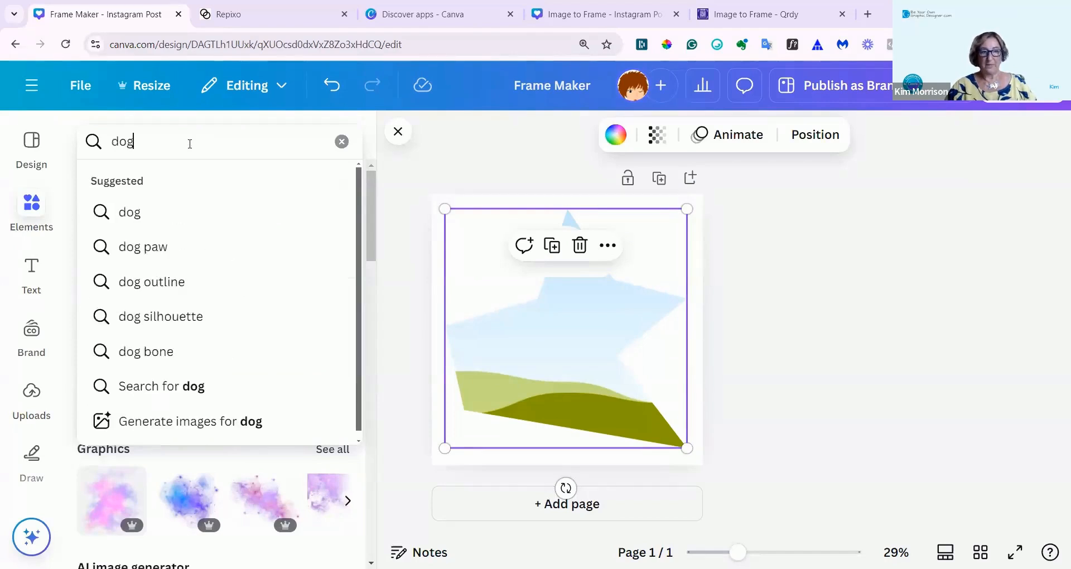
key("Return")
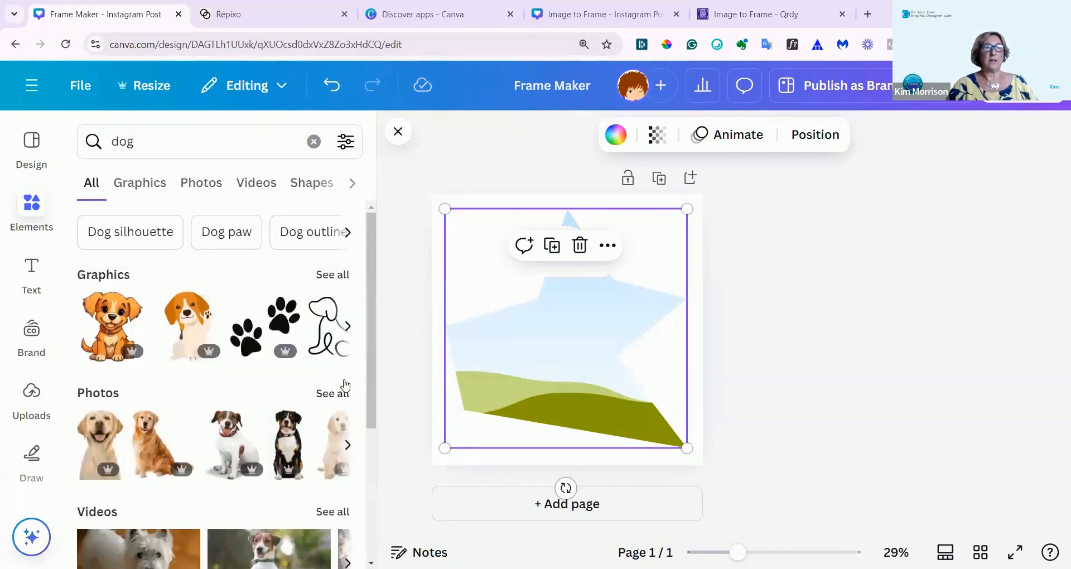
left_click(332, 394)
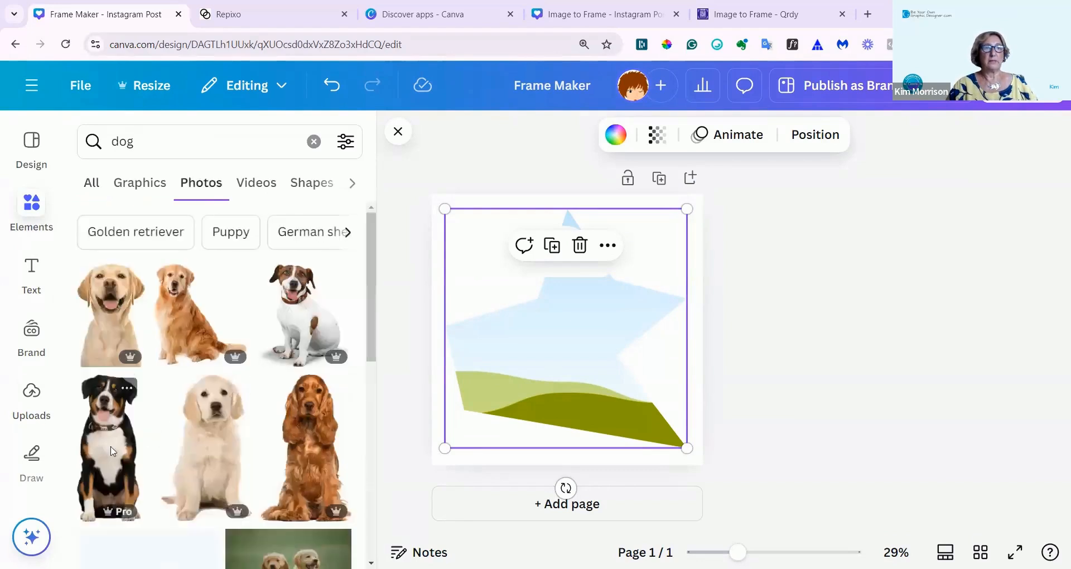
left_click(217, 444)
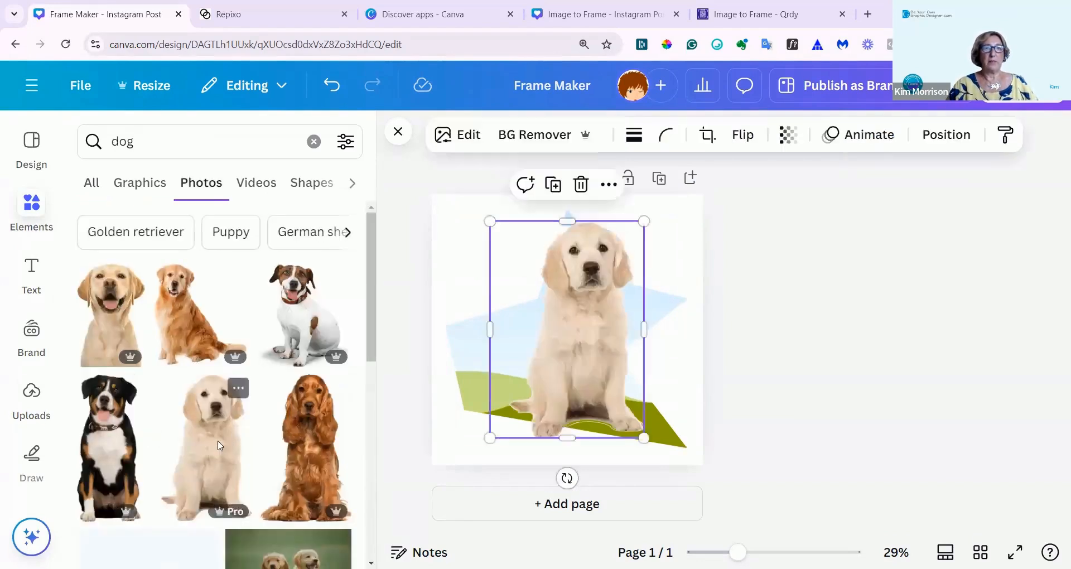
left_click_drag(571, 365, 510, 365)
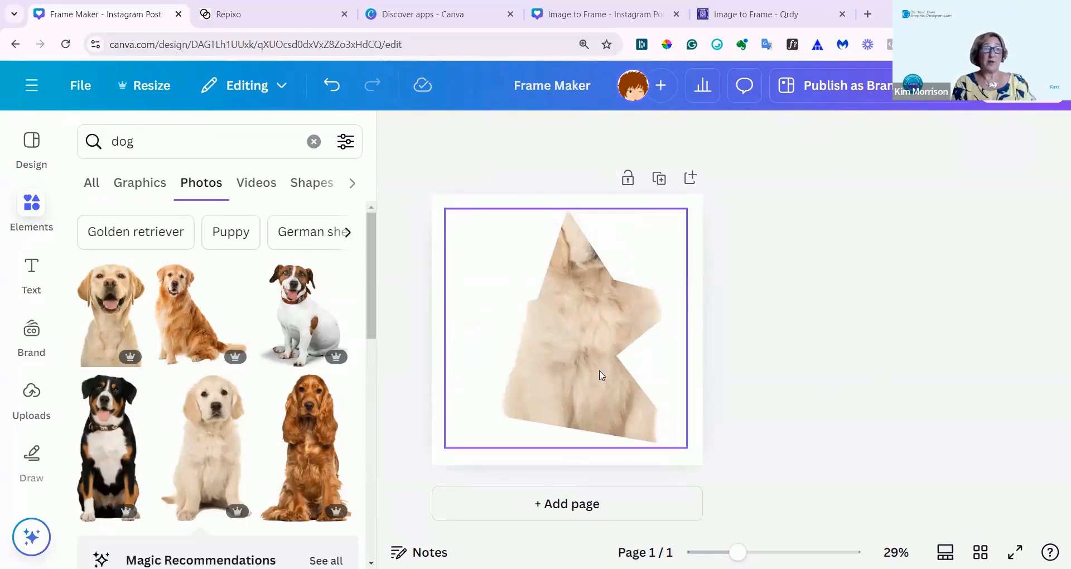
Reposition the puppy photo downward inside the frame so its face shows, apply the crop and deselect the frame.
left_click(576, 334)
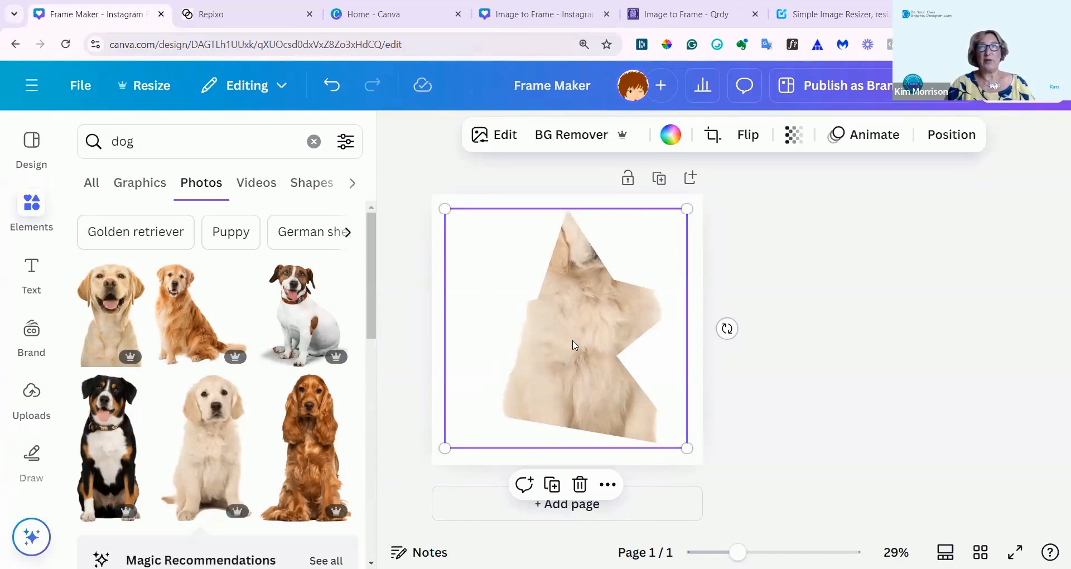
mouse_move(573, 340)
left_mouse_down()
mouse_move(565, 363)
mouse_move(571, 335)
left_mouse_up()
double_click(571, 333)
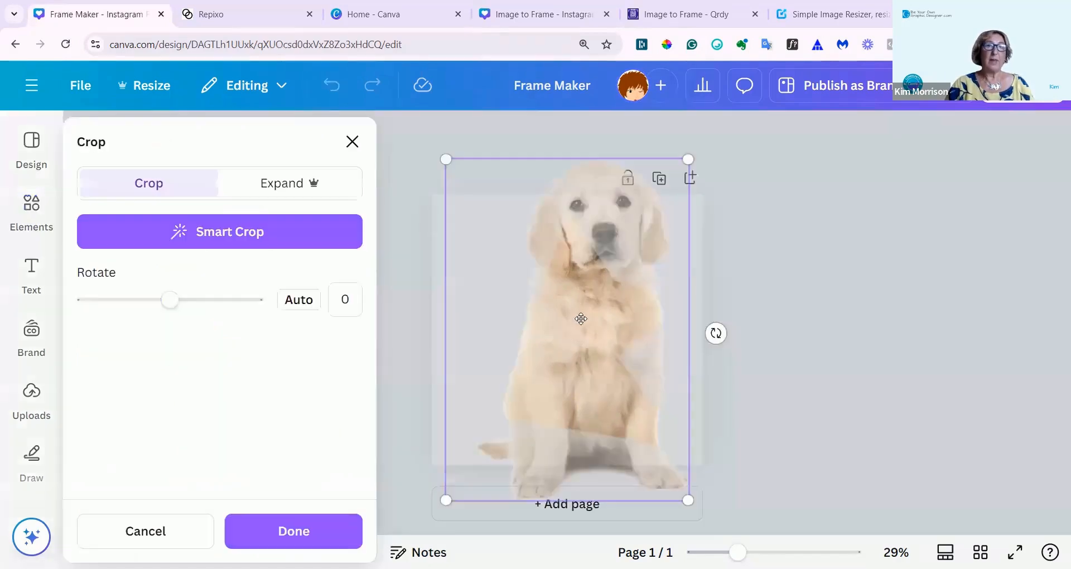
left_click_drag(577, 366, 529, 499)
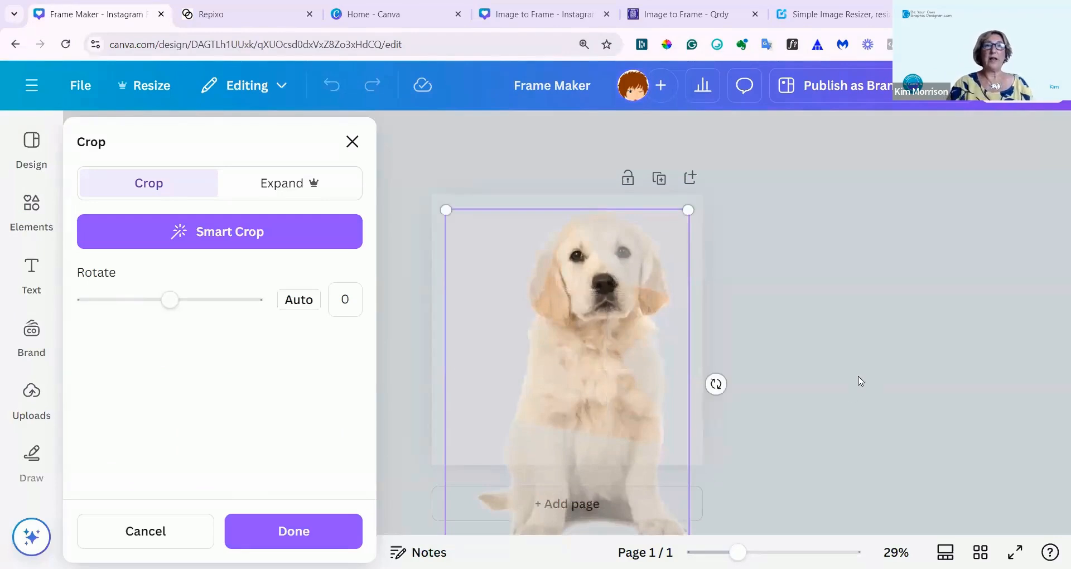
left_click(304, 530)
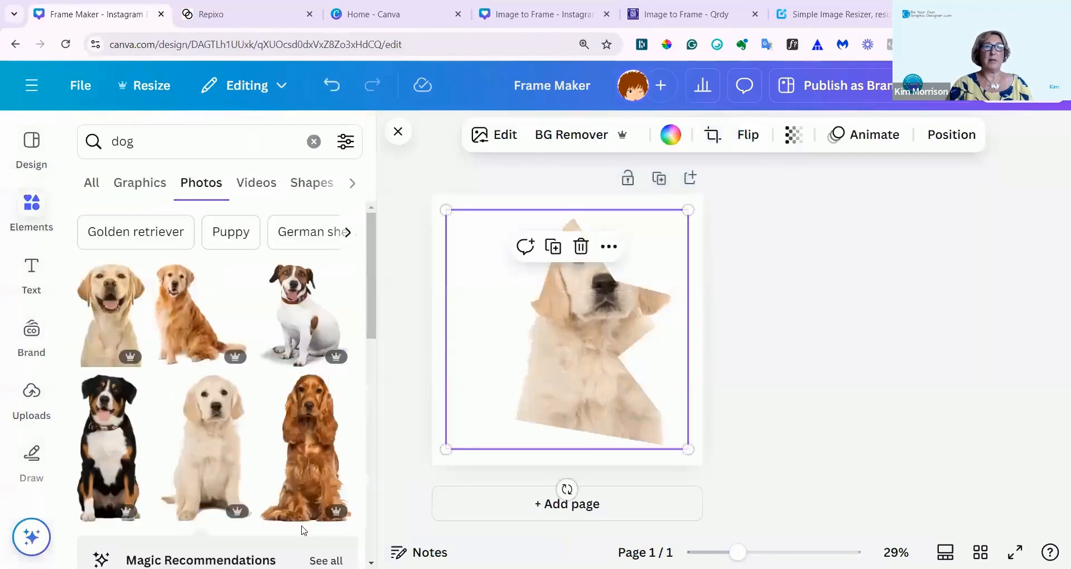
left_click(847, 378)
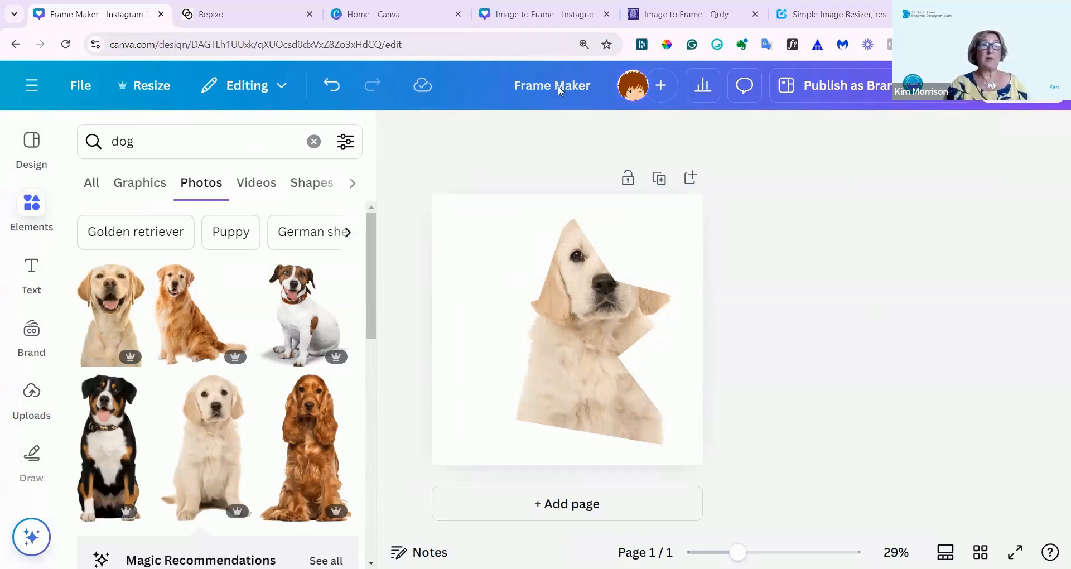
Switch to the Image to Frame design and upload the horse PNG 95b6d4a6-71e2-432d-a682-b6261bf408bb_optimized from the Desktop for conversion.
left_click(535, 6)
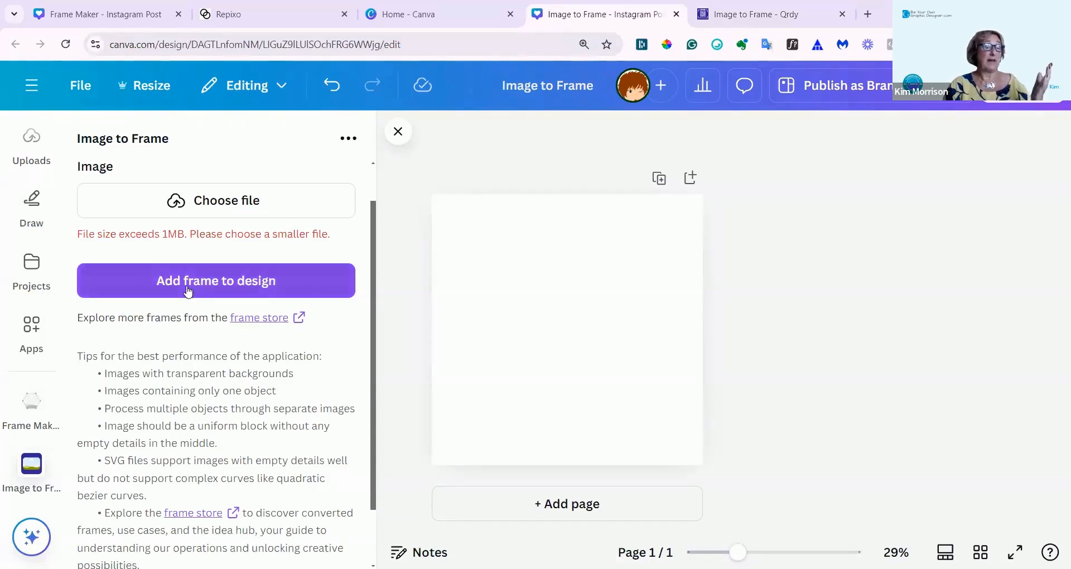
left_click(208, 212)
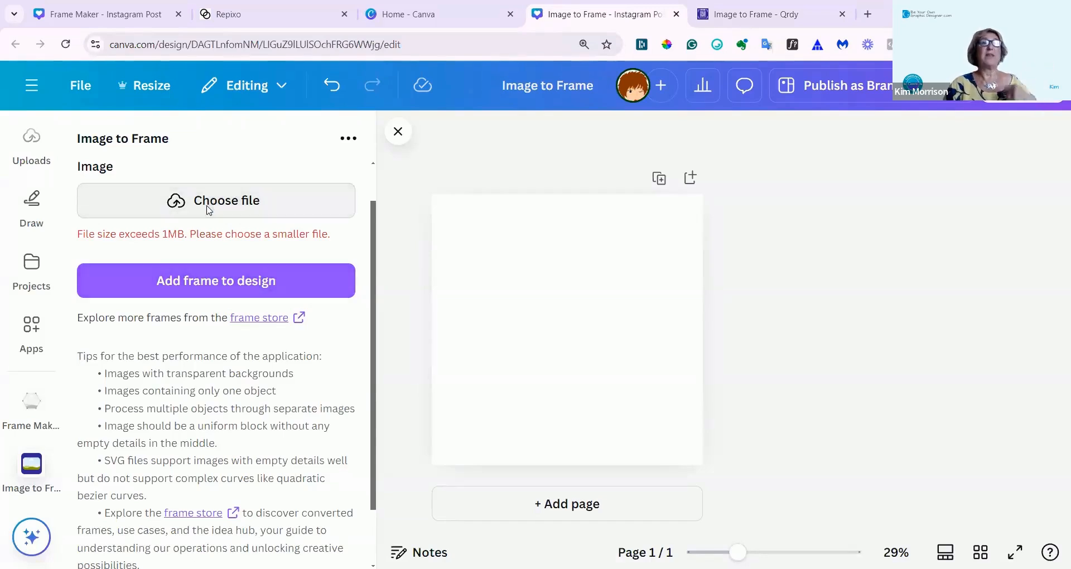
left_click(55, 112)
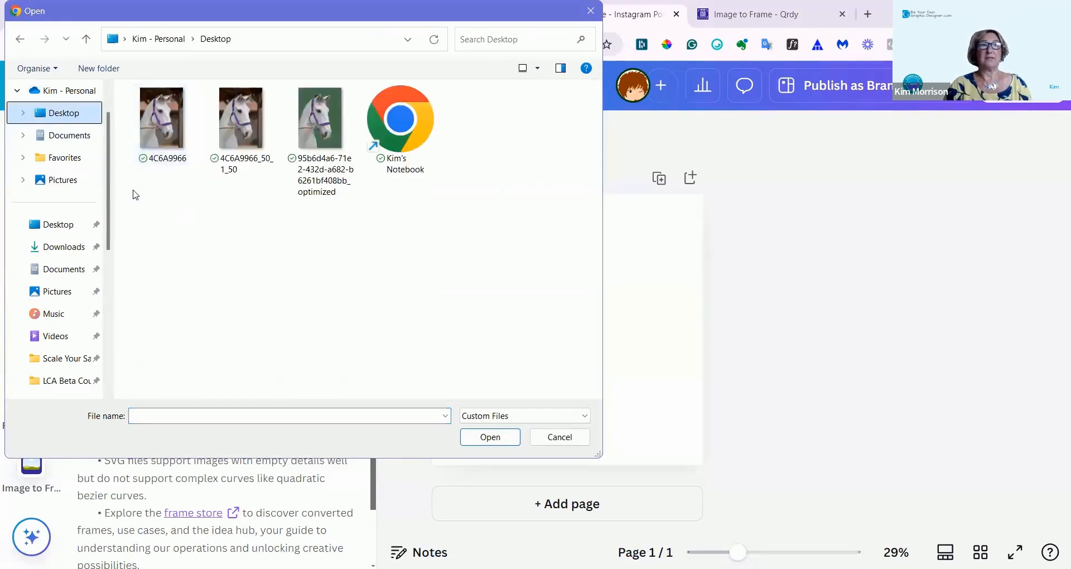
left_click(314, 134)
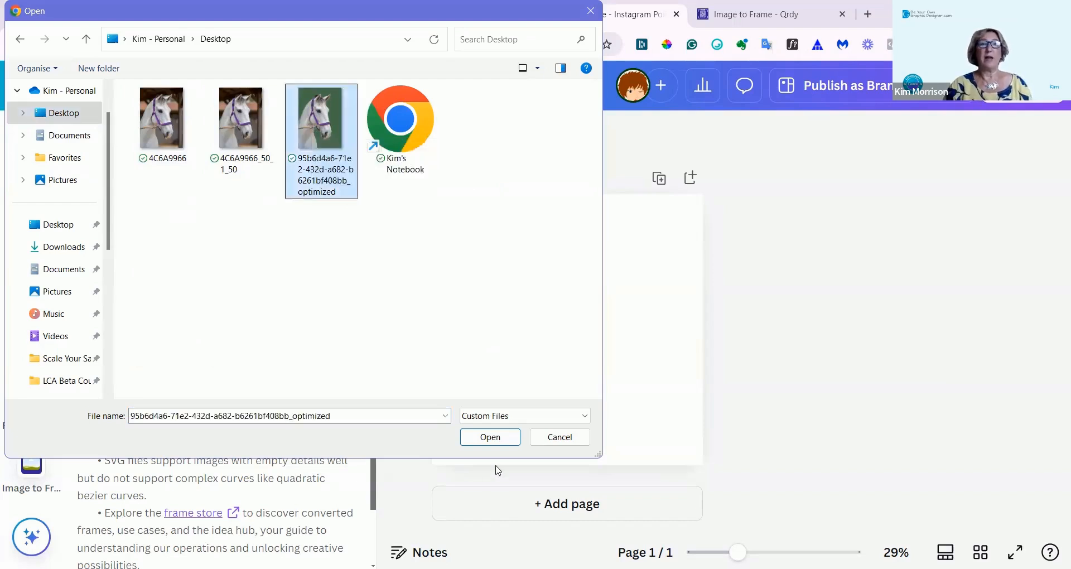
left_click(489, 439)
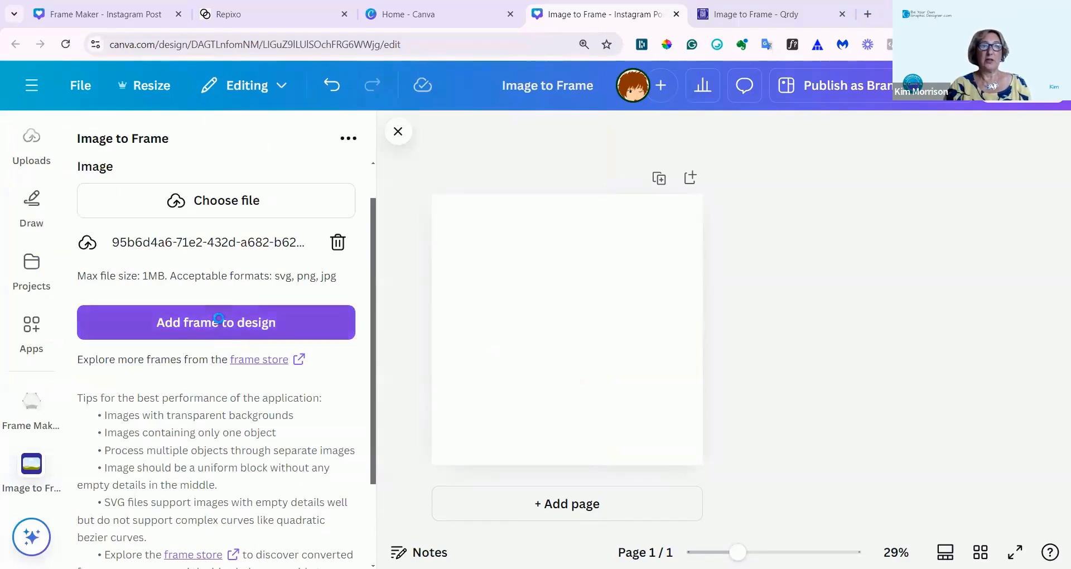
Add the converted horse-head frame to the design, enlarge it to nearly the full page height and adjust its placement.
left_click(219, 325)
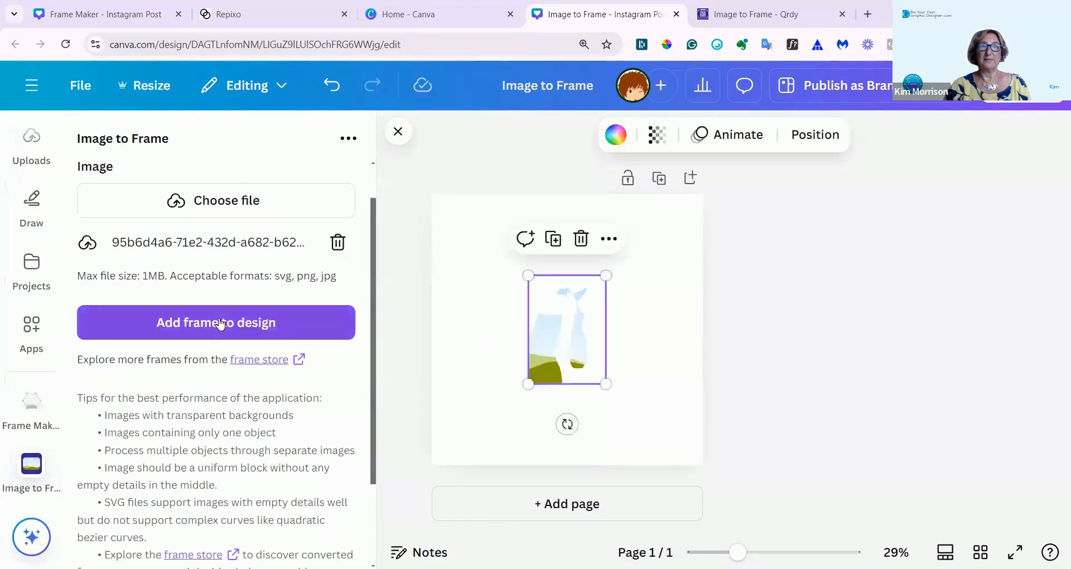
left_click_drag(606, 385, 644, 438)
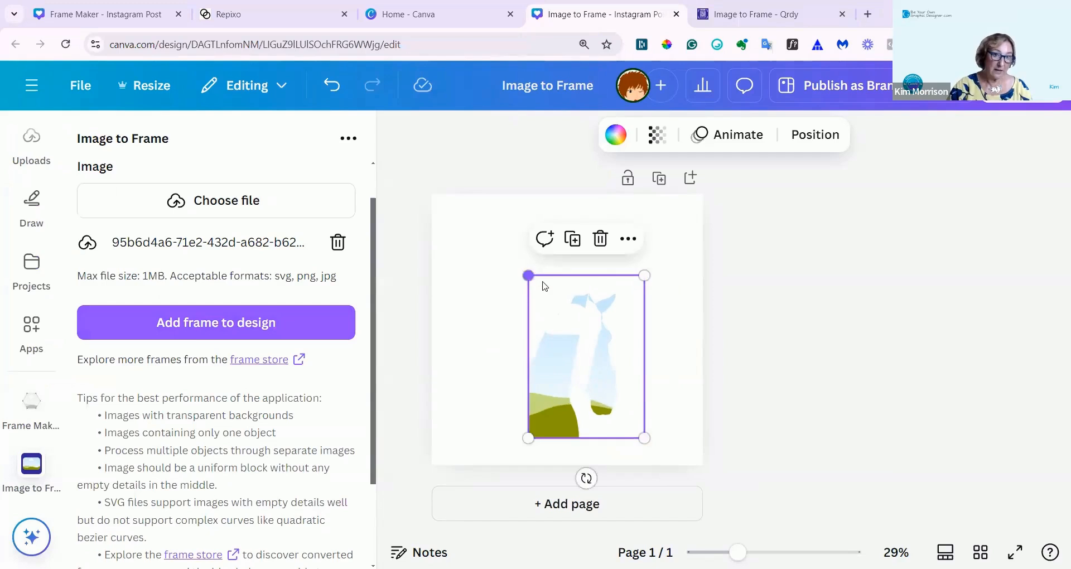
left_click_drag(529, 269, 462, 241)
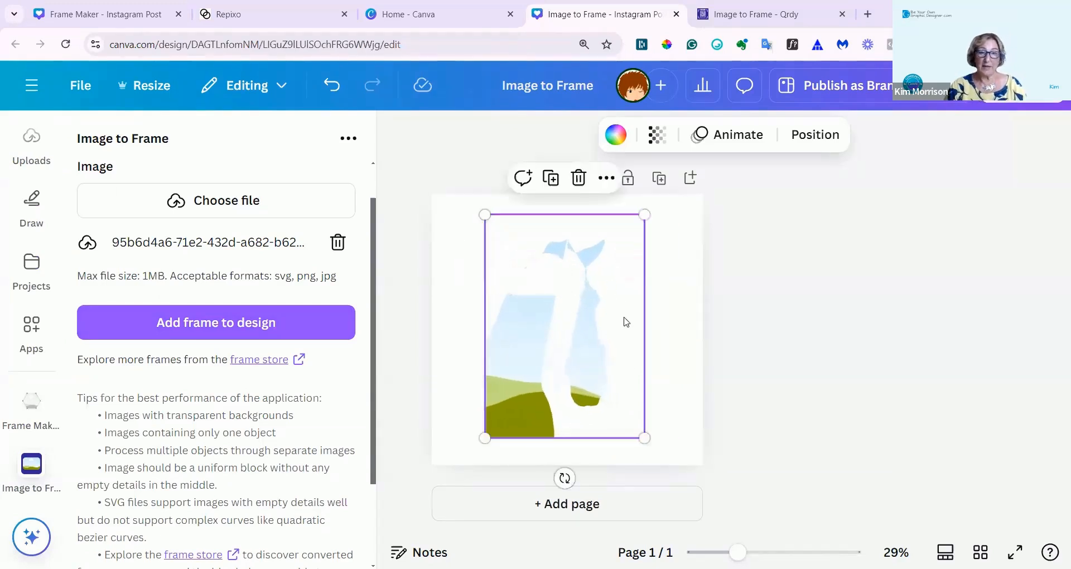
left_click_drag(545, 337, 574, 408)
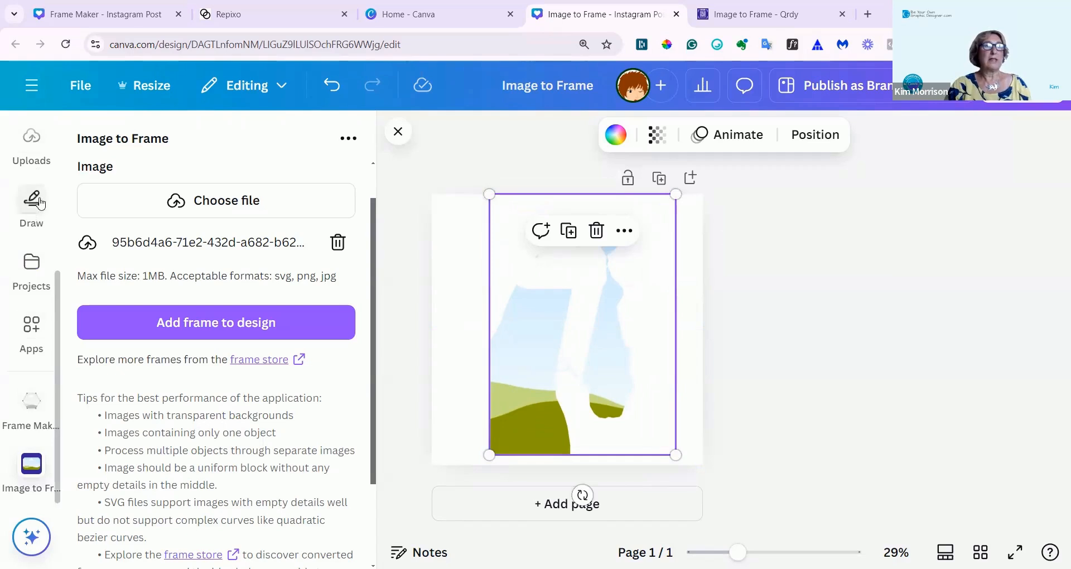
Search the elements for "horse" and drop the chestnut horse head photo from the photo results into the horse-shaped frame.
scroll(30, 212, "up", 4)
left_click(29, 215)
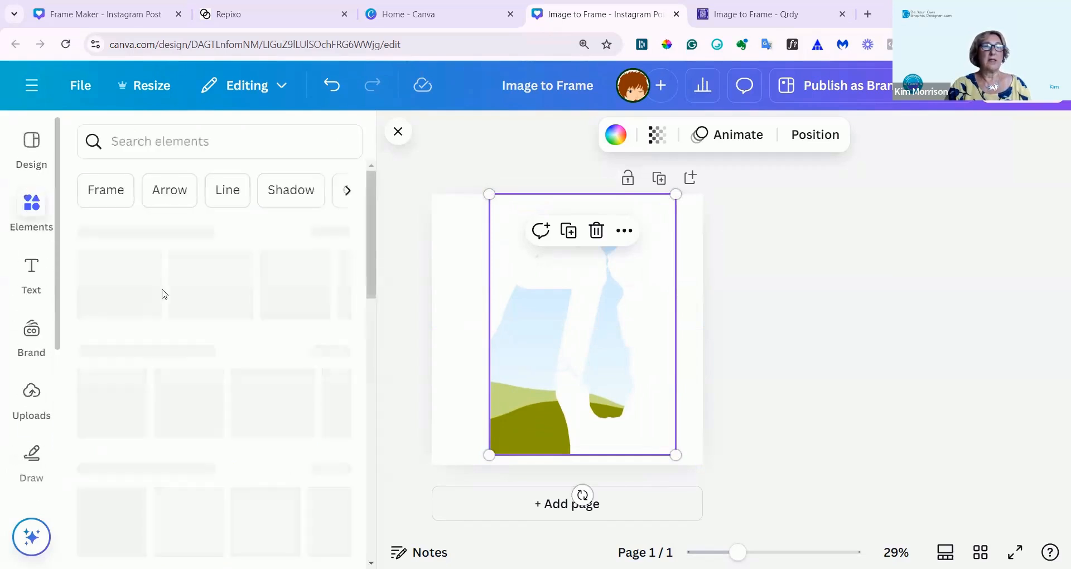
left_click_drag(255, 516, 513, 357)
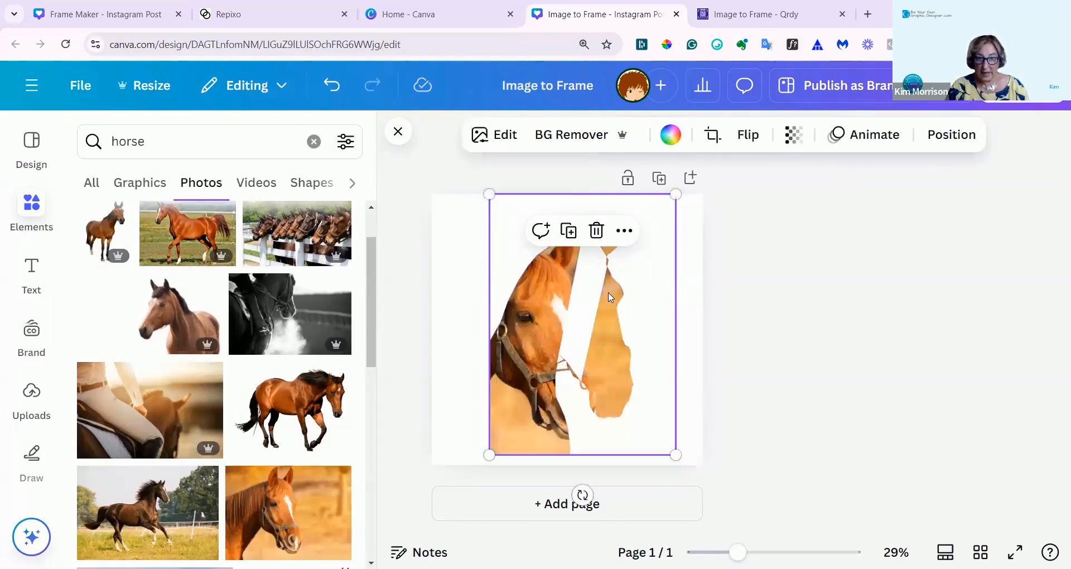
Move the filled horse frame down until its lower edge extends just past the bottom of the page.
left_click_drag(579, 366, 567, 411)
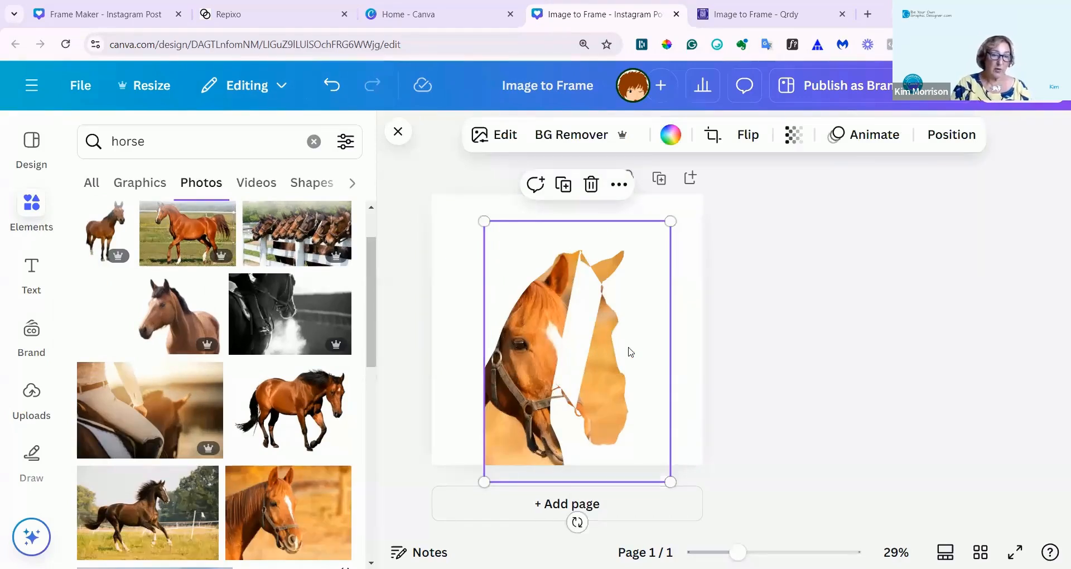
scroll(629, 352, "down", 1)
mouse_move(526, 382)
left_mouse_down()
mouse_move(538, 366)
mouse_move(531, 380)
left_mouse_up()
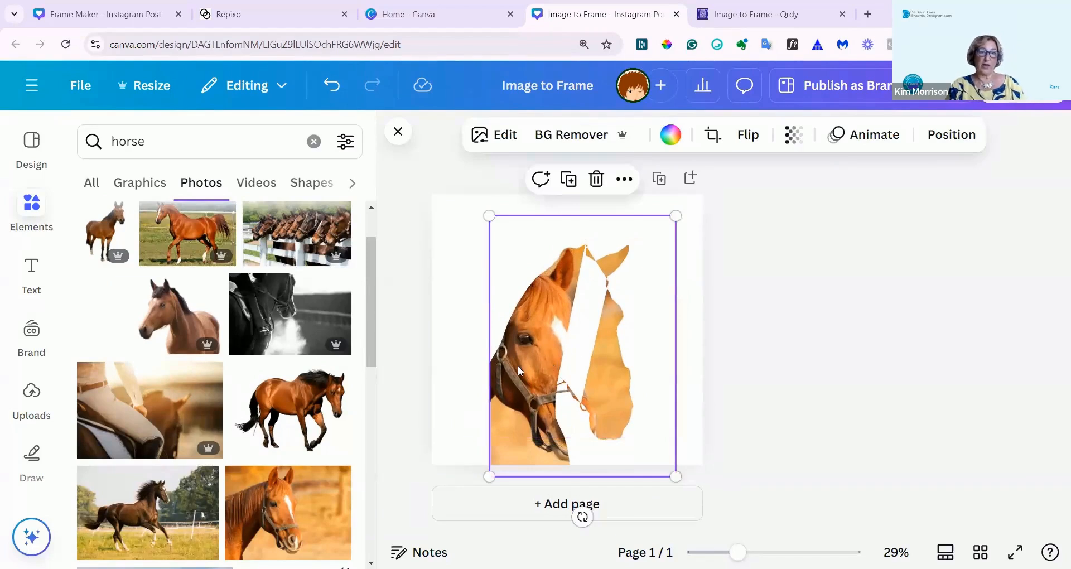
Shift the horse photo sideways inside the frame so its head lines up with the silhouette, apply the crop and deselect the frame.
double_click(533, 368)
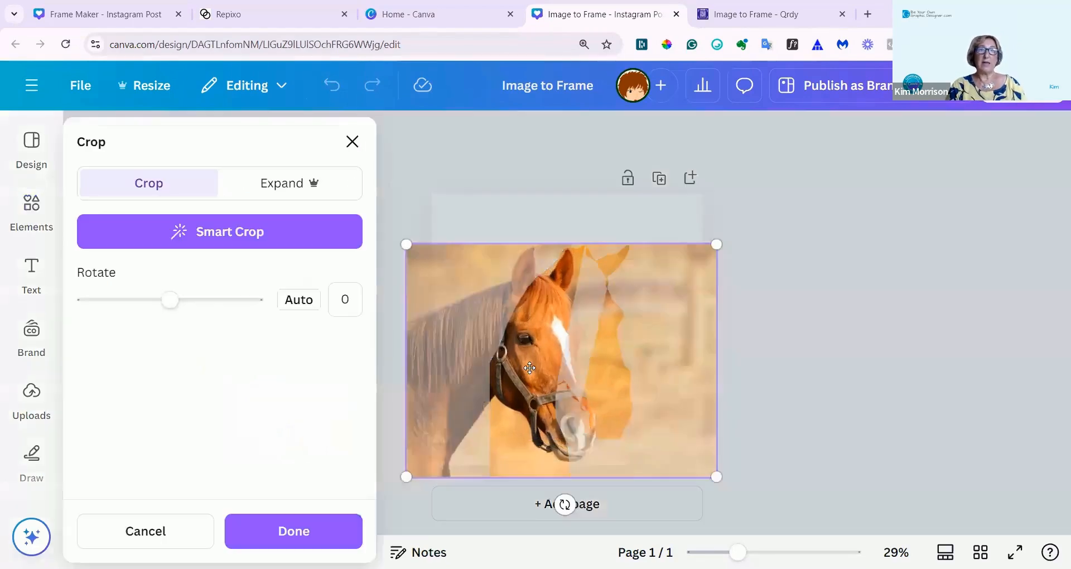
left_click_drag(544, 355, 602, 335)
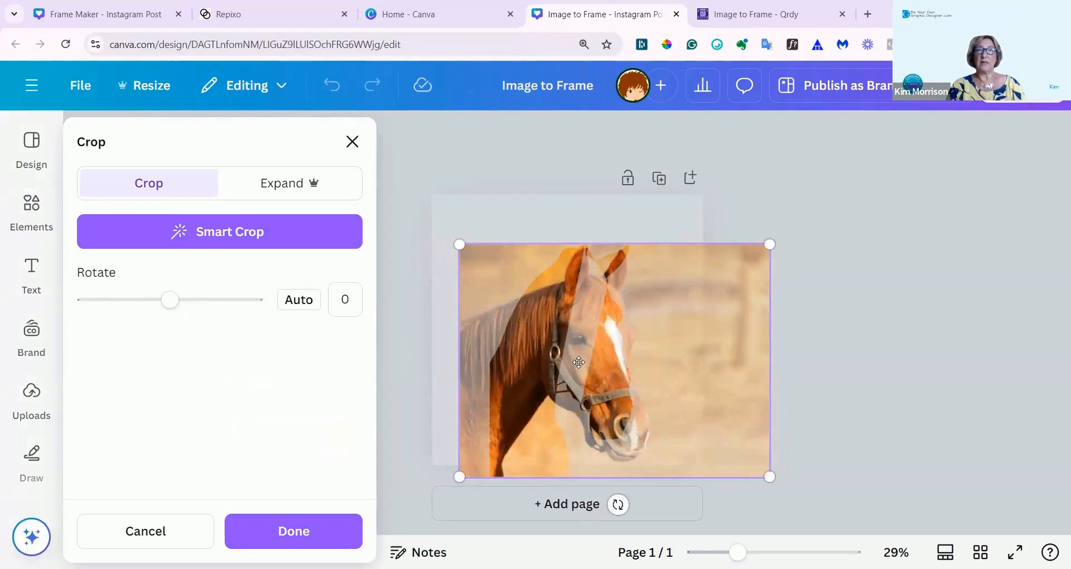
left_click(243, 534)
left_click(889, 390)
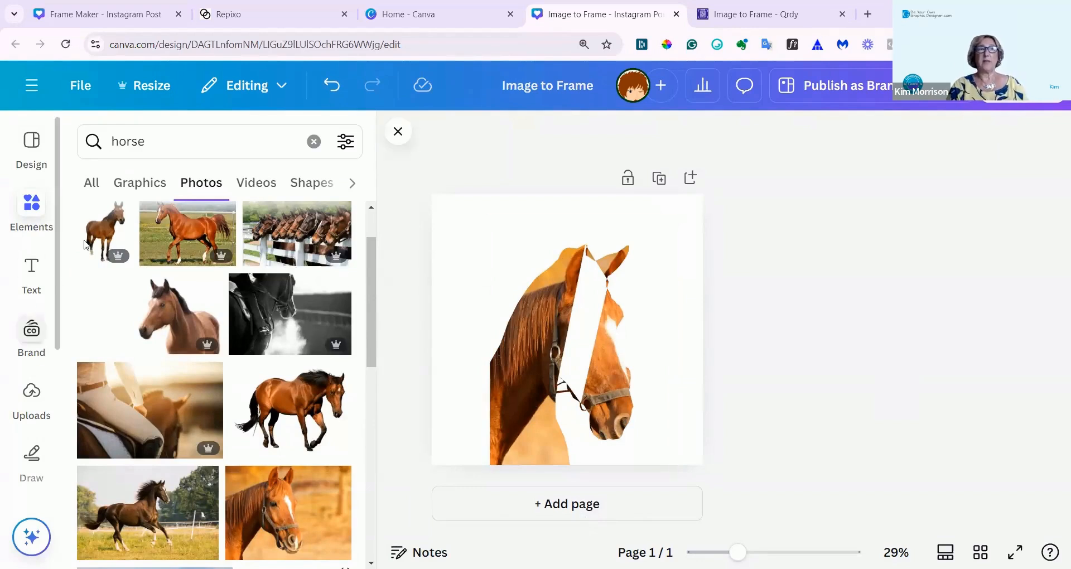
Close the photo results, reopen the Image to Frame app and review its performance tips and free-use limit.
left_click(396, 134)
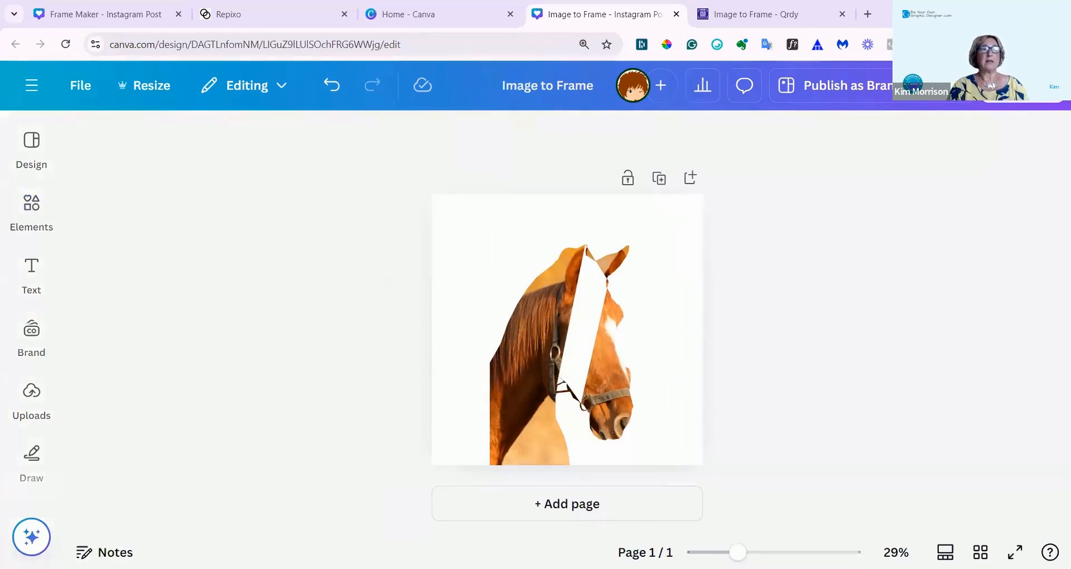
scroll(32, 408, "down", 3)
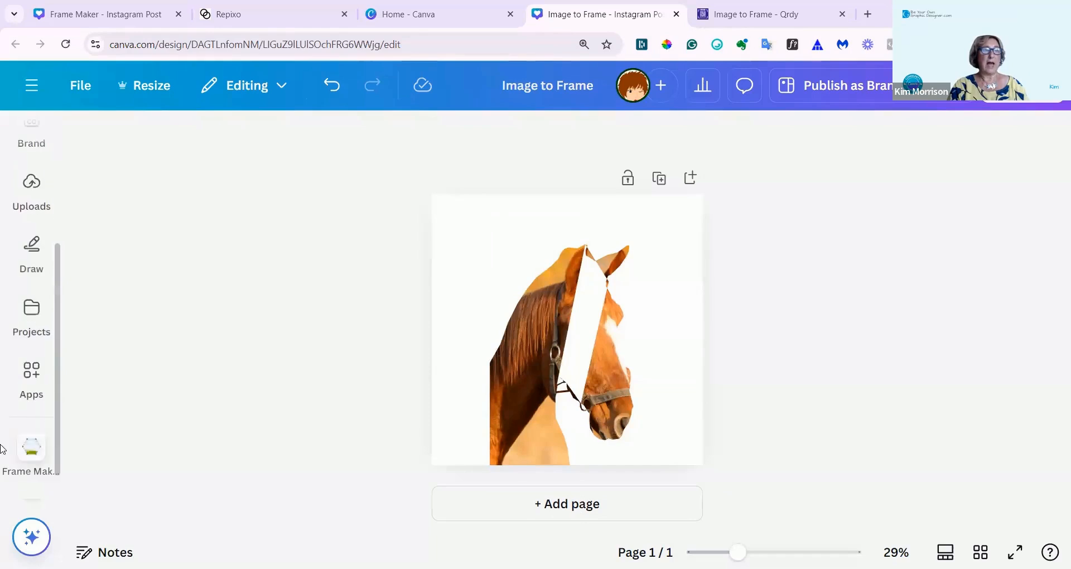
scroll(25, 462, "down", 1)
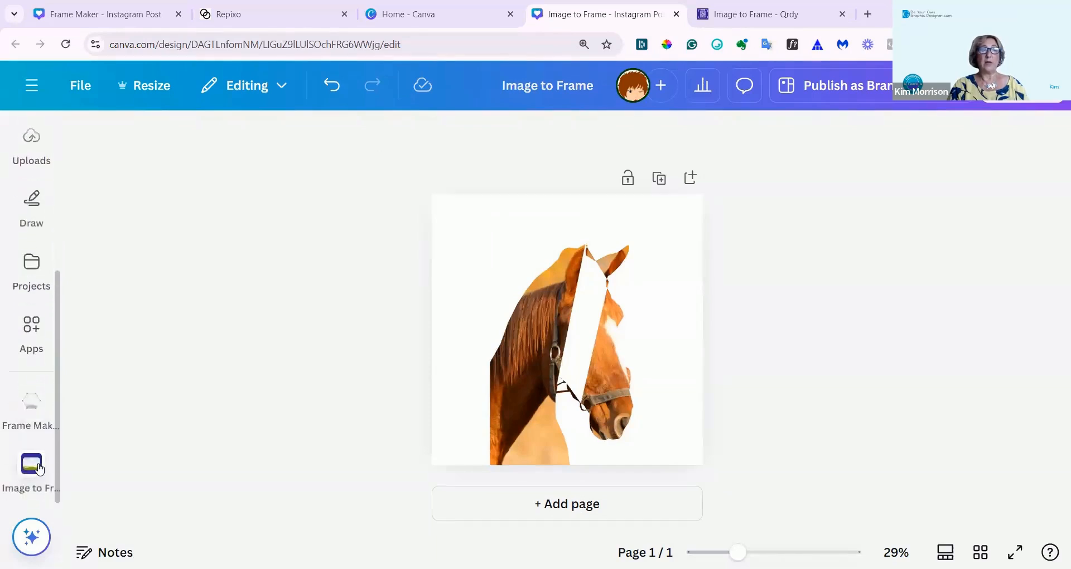
left_click(32, 464)
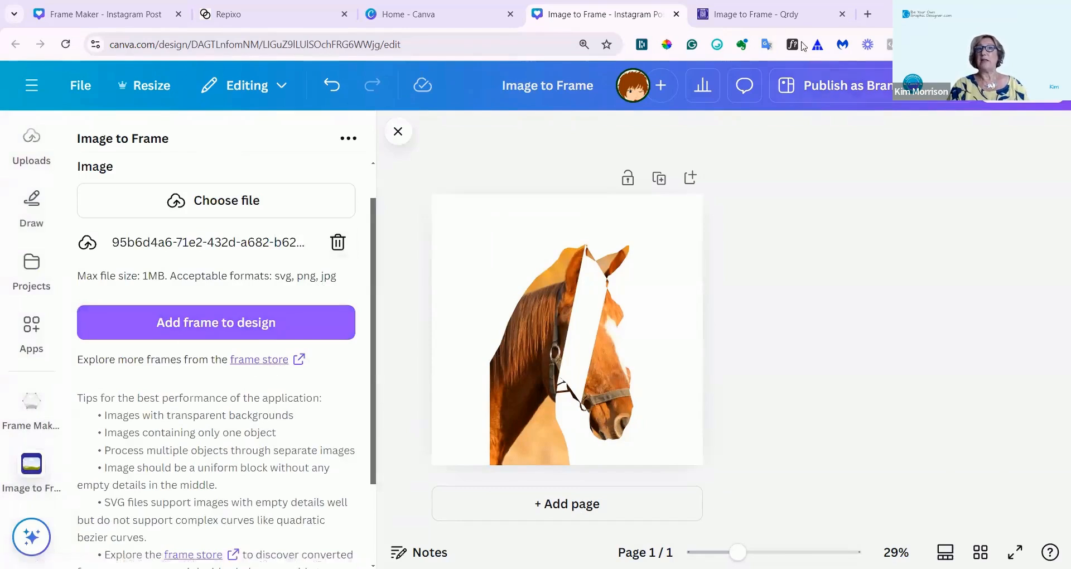
scroll(195, 406, "down", 2)
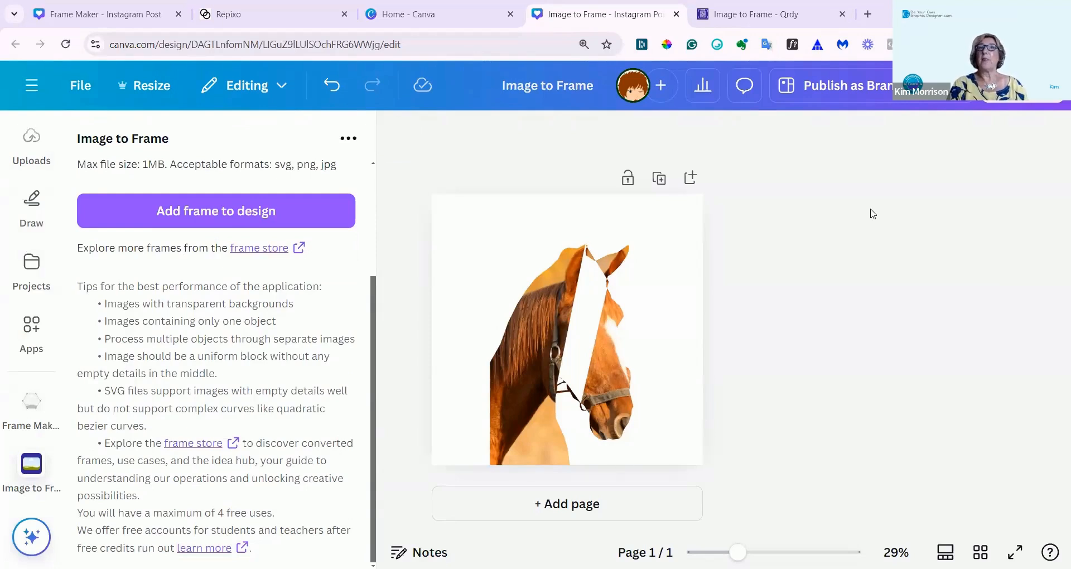
Browse the Image to Canva Frame store page for its premium frames, recent listings and tutorial videos.
left_click(742, 20)
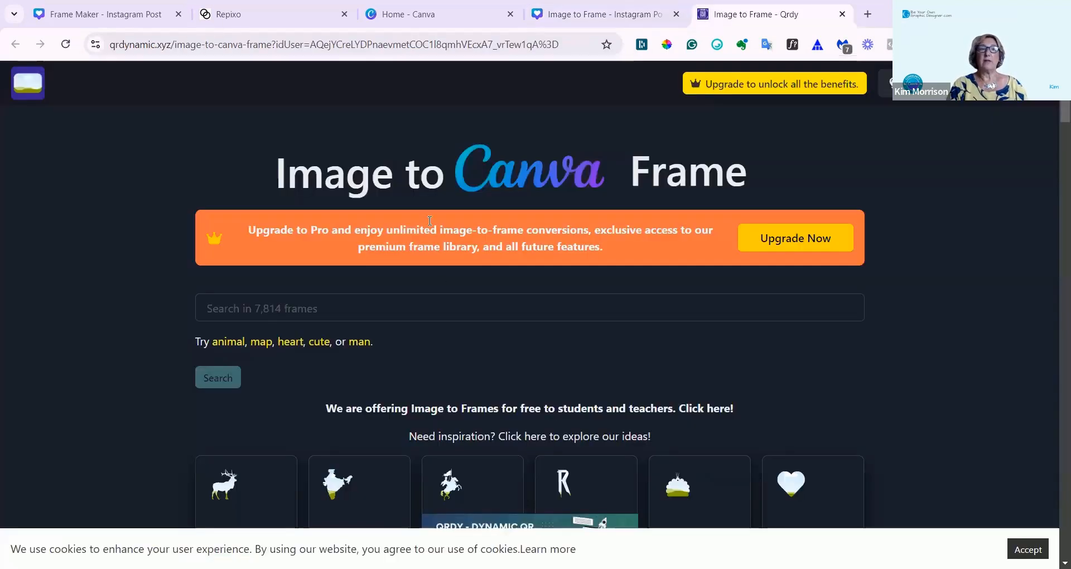
scroll(429, 234, "down", 2)
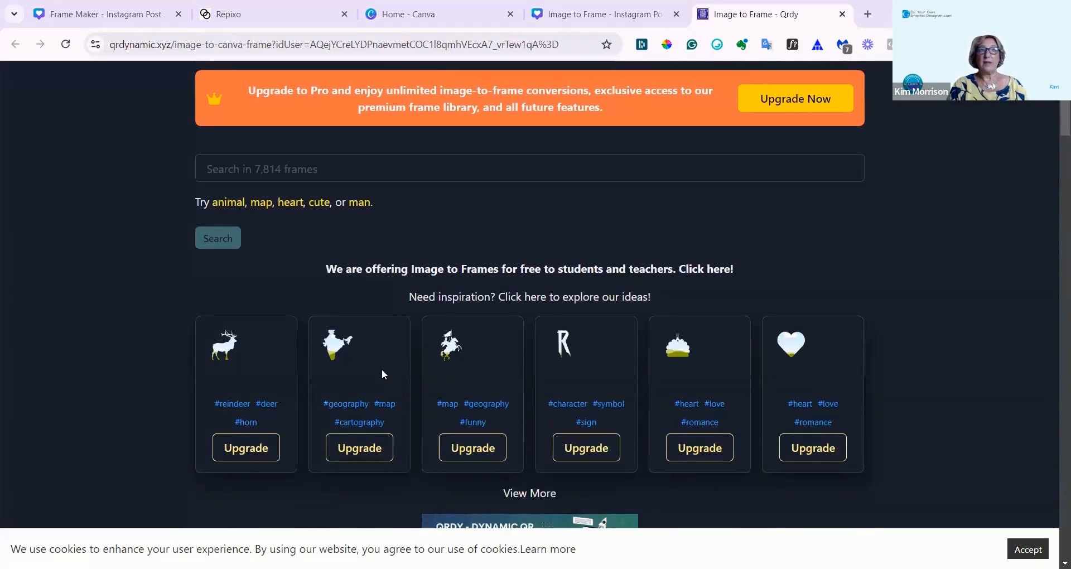
scroll(382, 368, "down", 1)
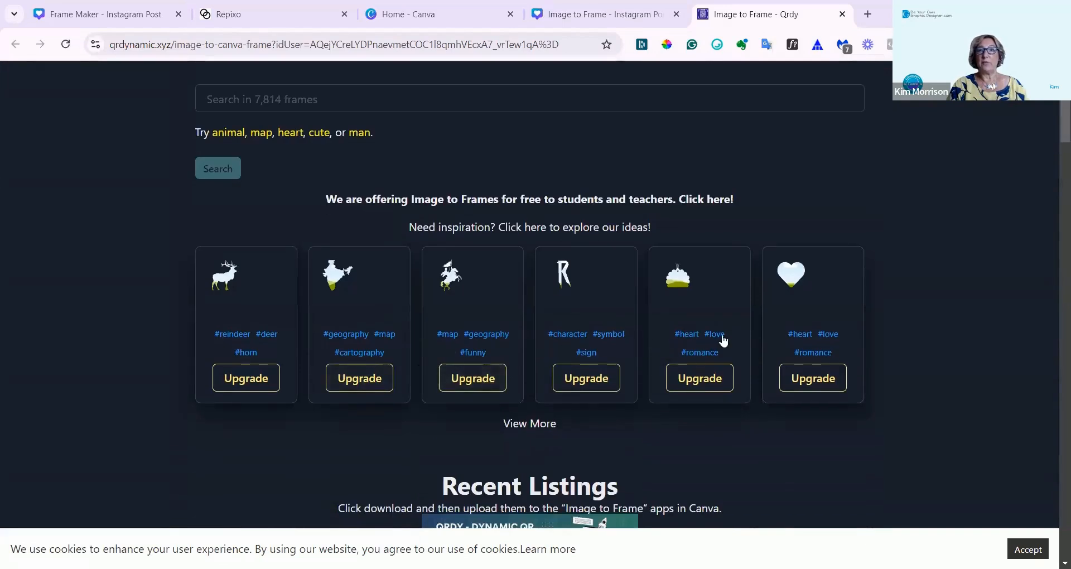
scroll(814, 320, "down", 4)
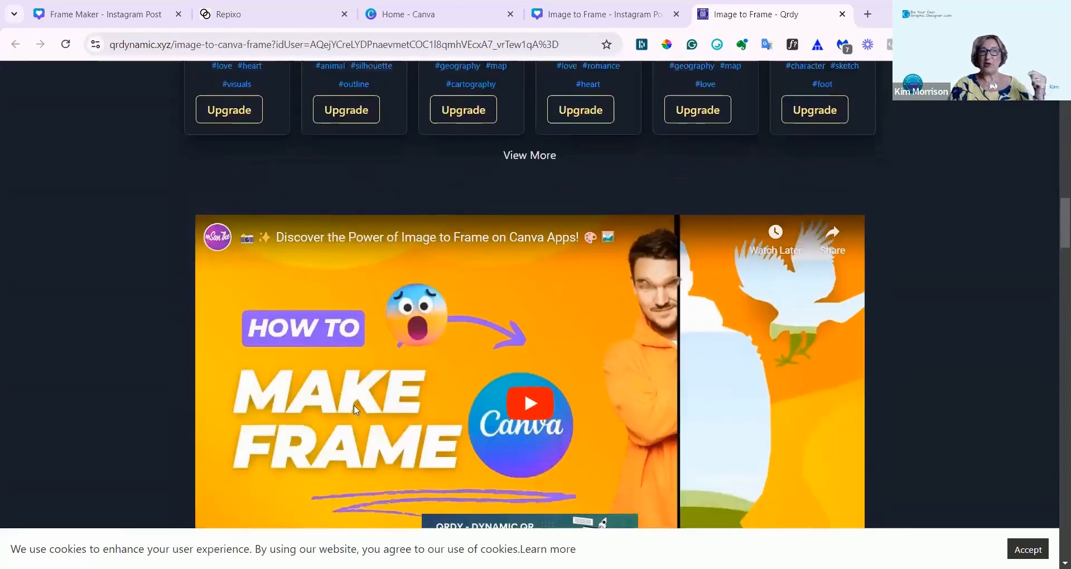
scroll(354, 410, "up", 6)
scroll(354, 410, "down", 5)
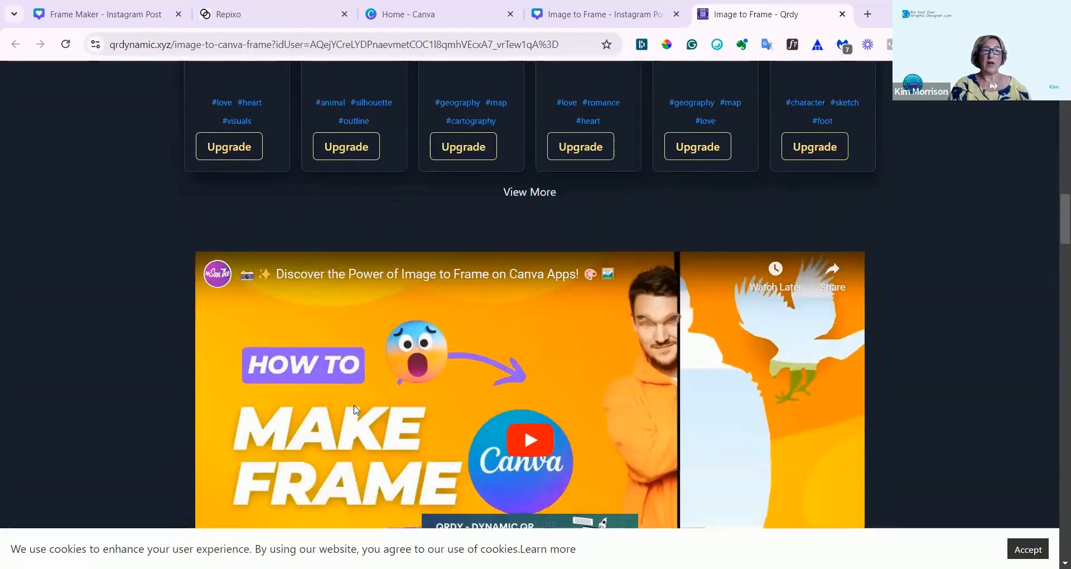
scroll(353, 410, "down", 15)
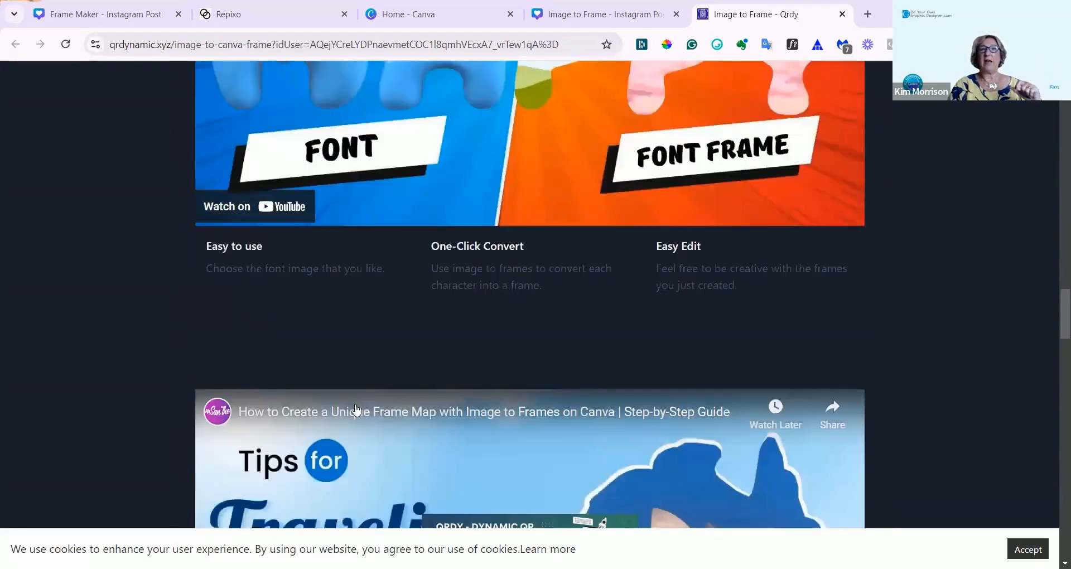
scroll(359, 403, "up", 15)
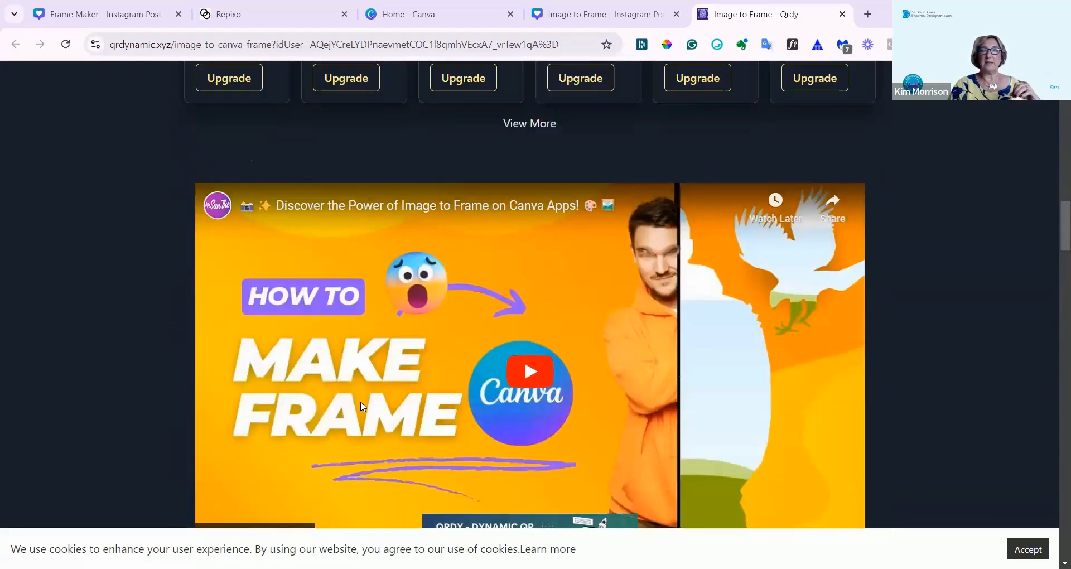
scroll(361, 406, "up", 7)
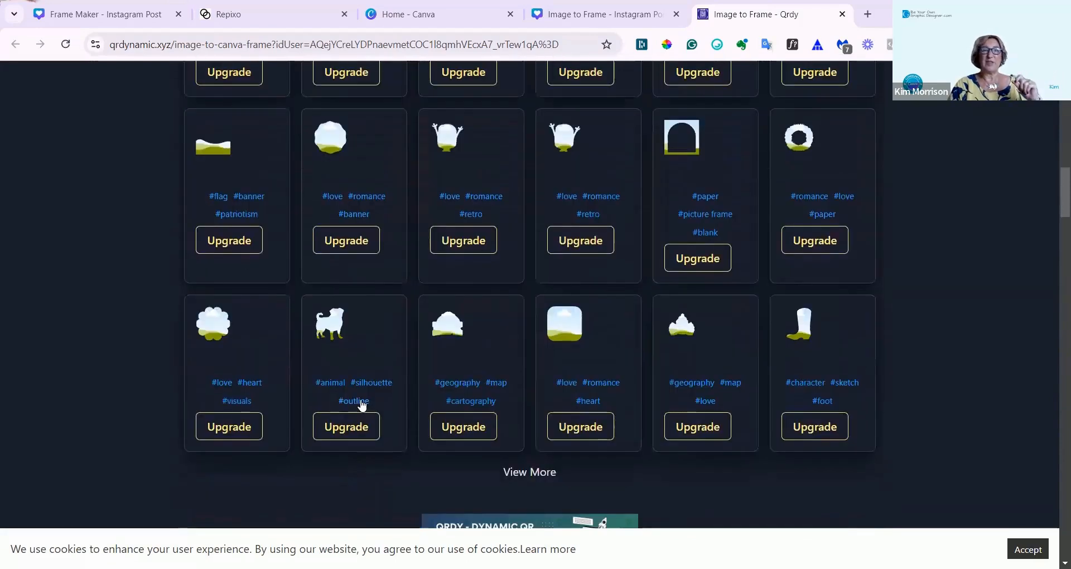
scroll(399, 360, "up", 10)
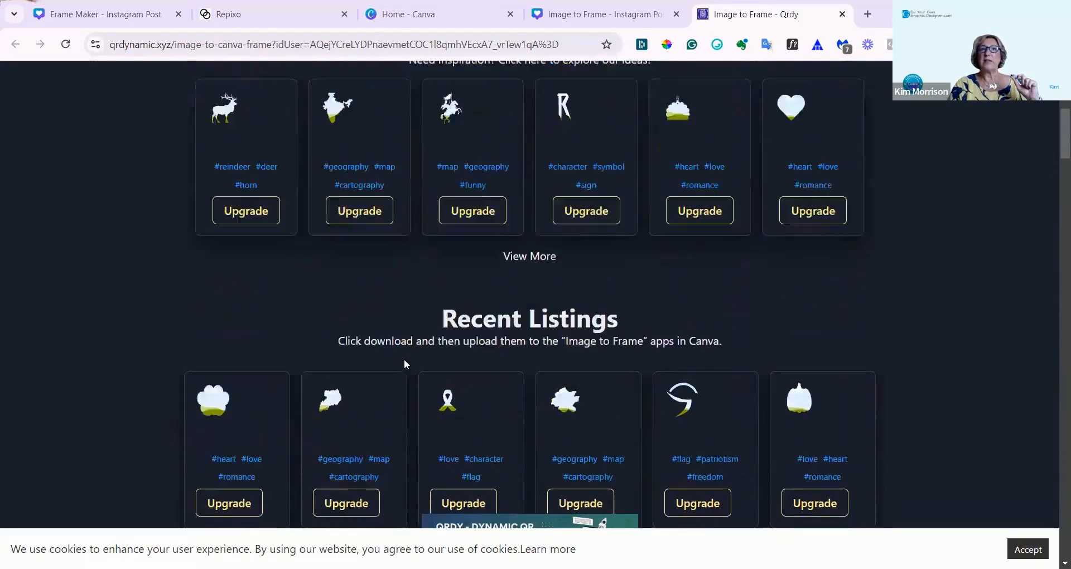
View the Image to frame Pro upgrade pricing on its checkout page, then close that page and return to the design.
scroll(525, 339, "up", 3)
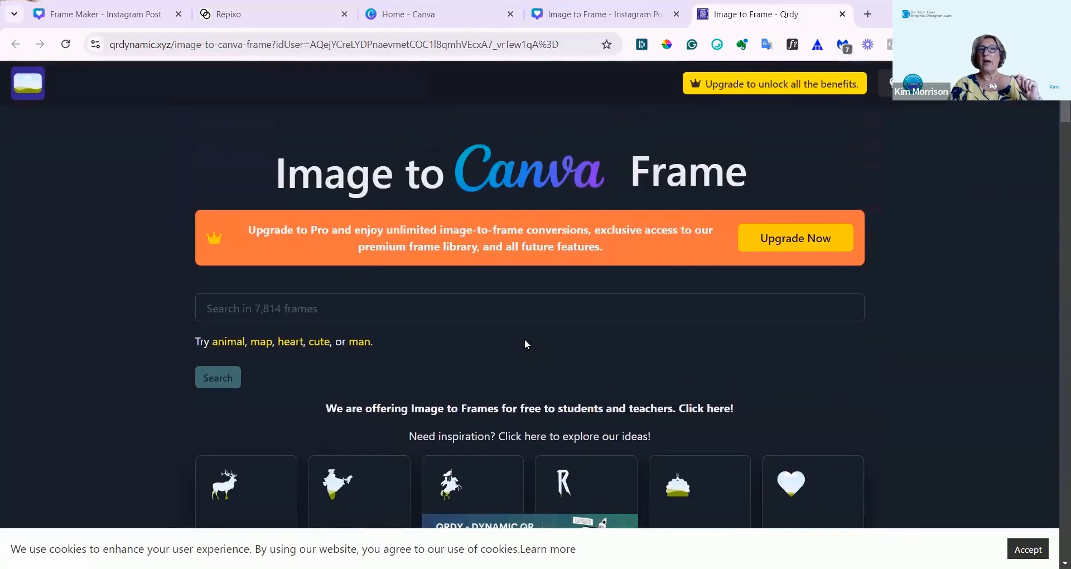
left_click(811, 240)
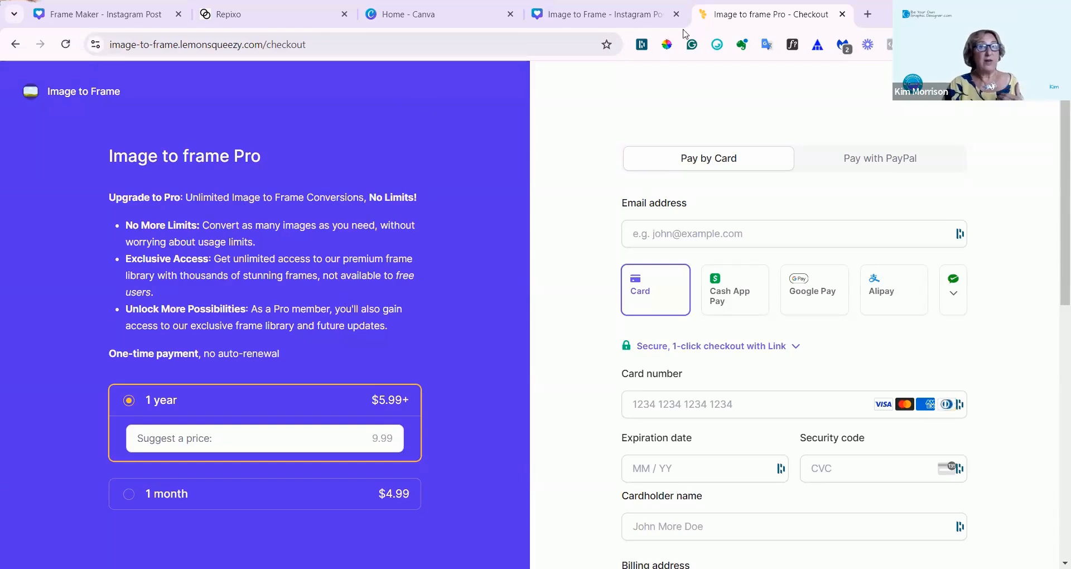
left_click(842, 14)
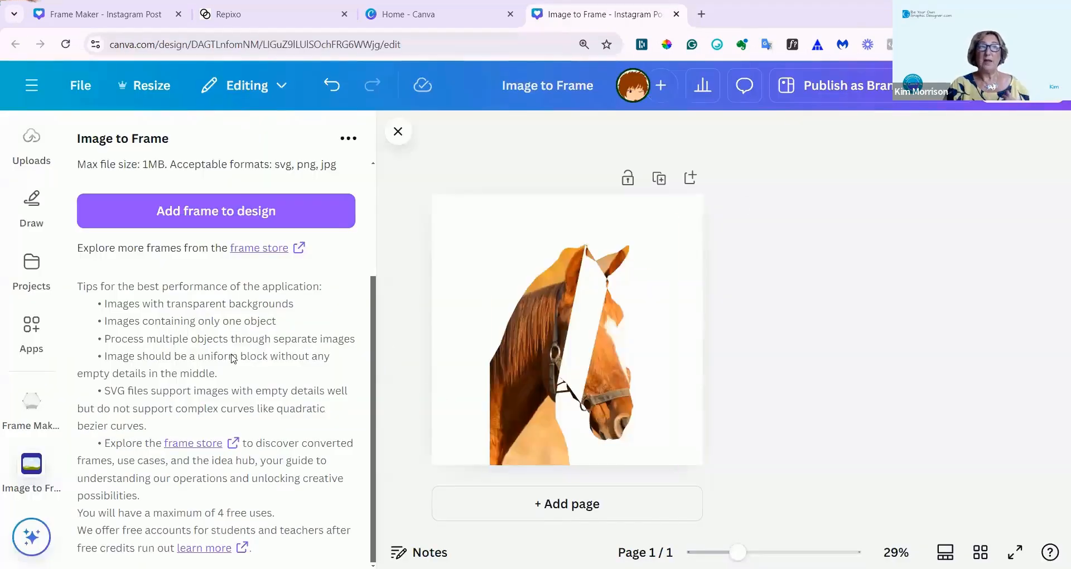